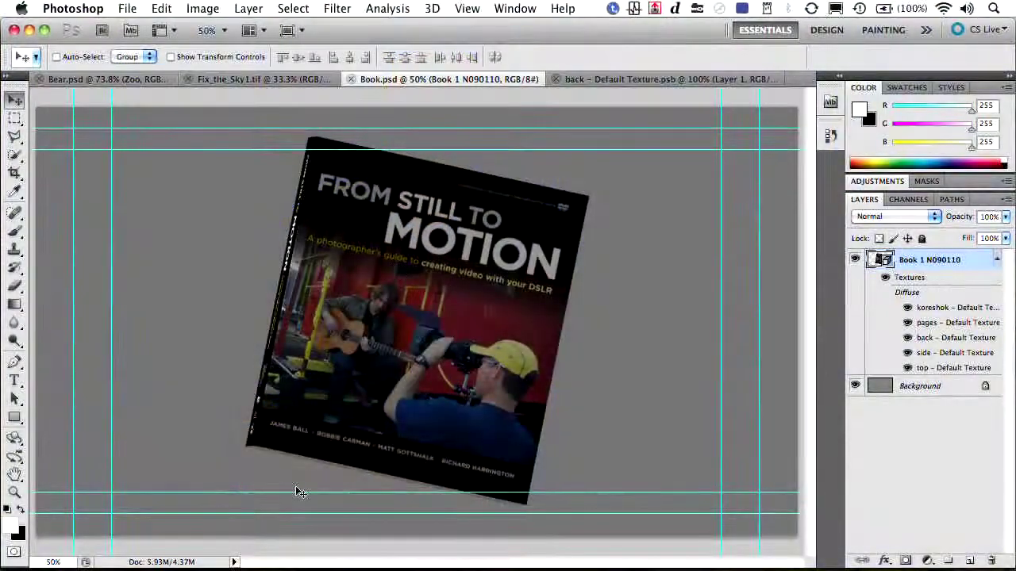
Step: Rotate the textured book to X −536.7, Y −54.3, Z 58.8 to reveal its spine
{"action": "left_click", "coordinate": [15, 443]}
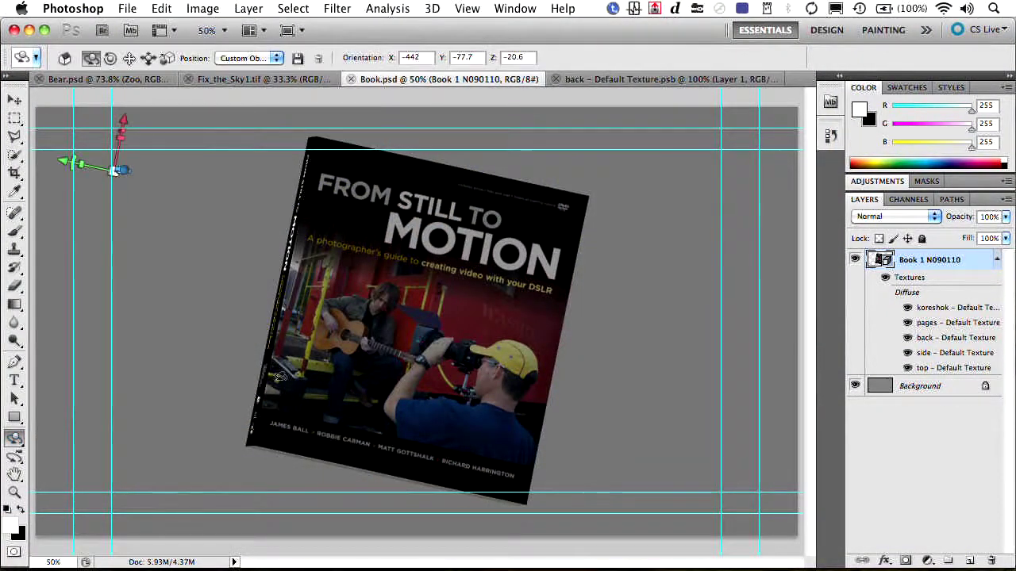
{"action": "left_click_drag", "start_coordinate": [342, 389], "coordinate": [328, 469]}
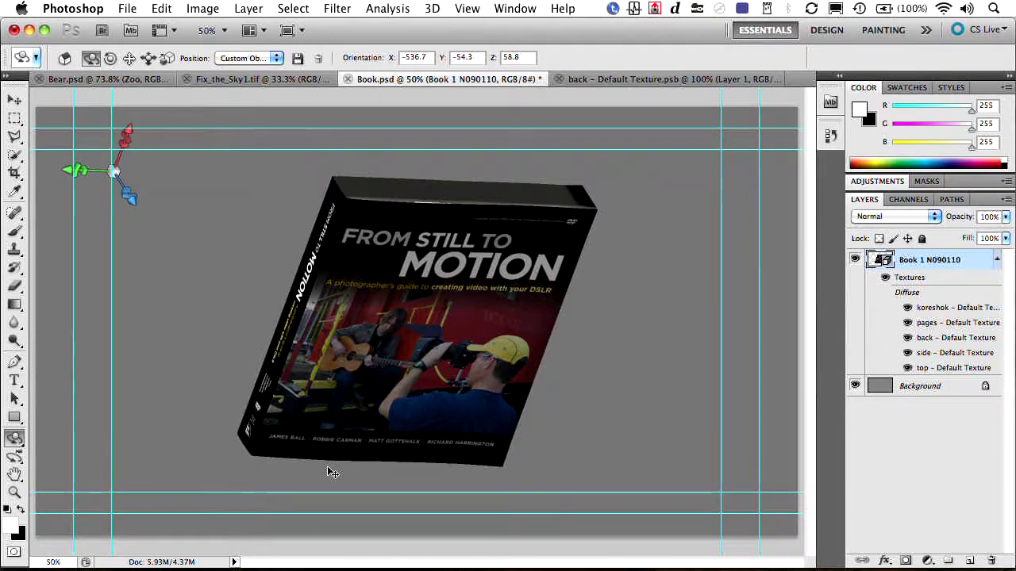
Step: Create a new HDTV 1080p document from the Film & Video preset
{"action": "key", "text": "super+n"}
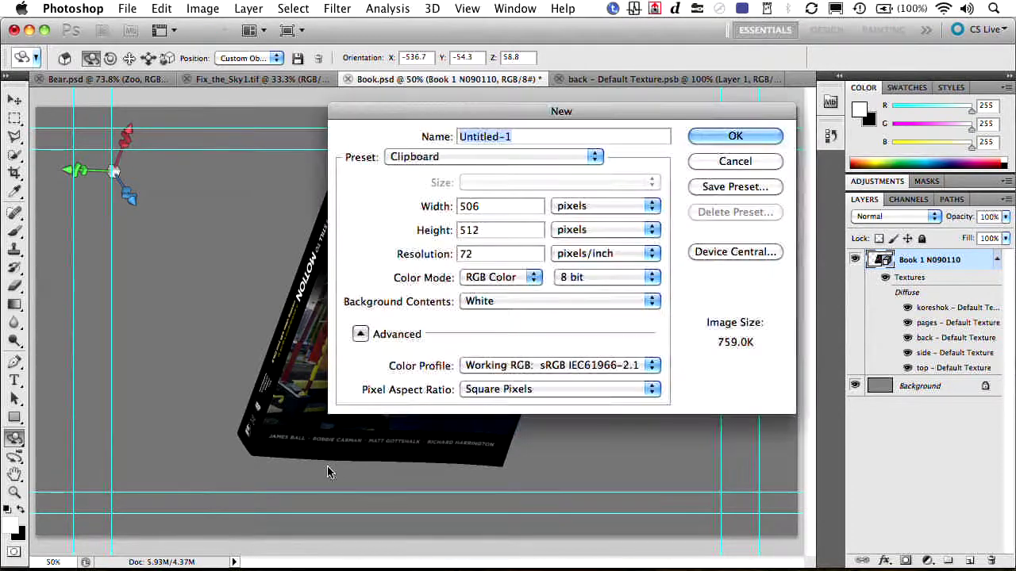
{"action": "left_click", "coordinate": [515, 157]}
{"action": "left_click", "coordinate": [494, 277]}
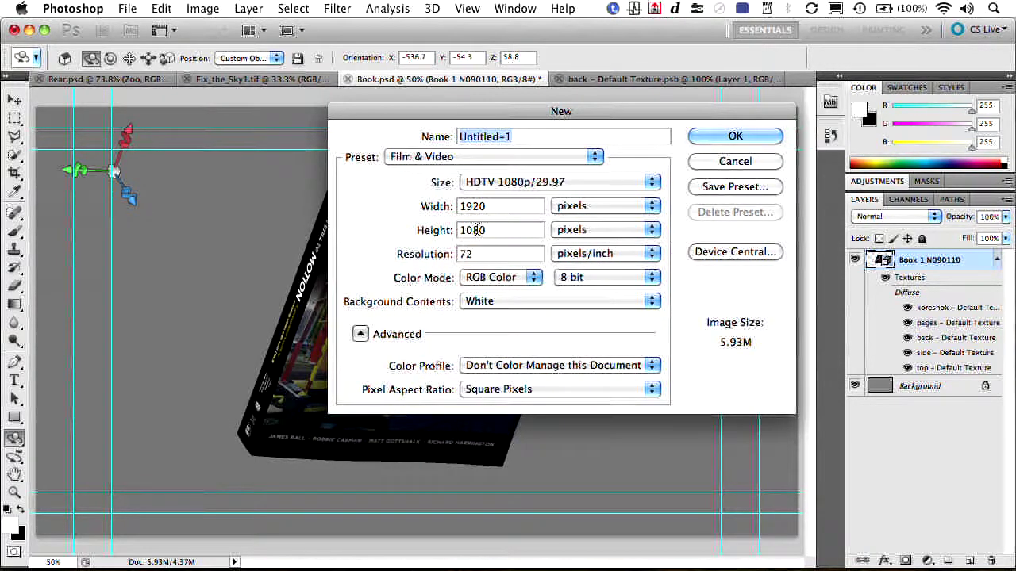
{"action": "left_click", "coordinate": [754, 137]}
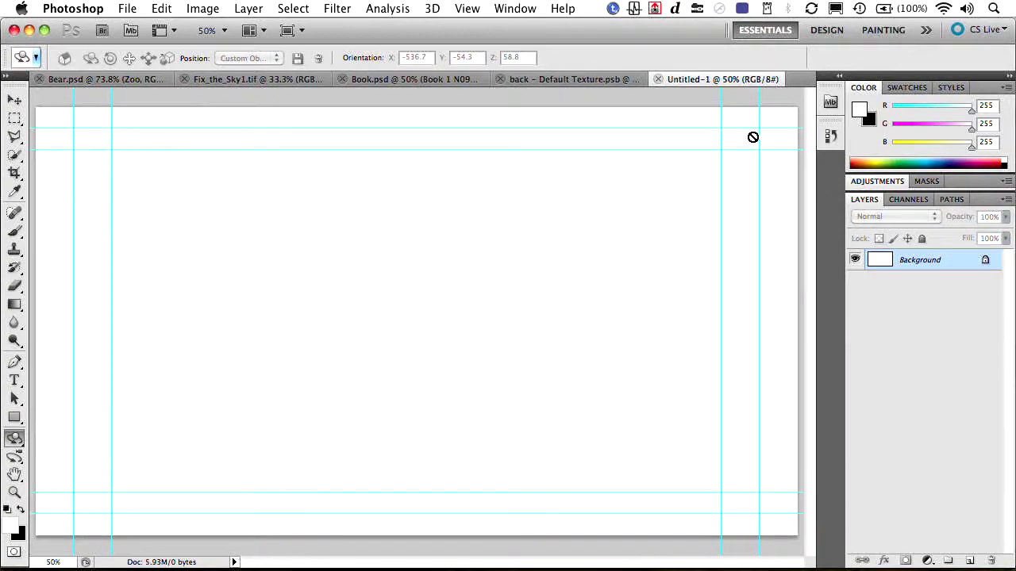
Step: Load the Book 1 N090110.3DS model from the book model folder as a new 3D layer
{"action": "left_click", "coordinate": [429, 8]}
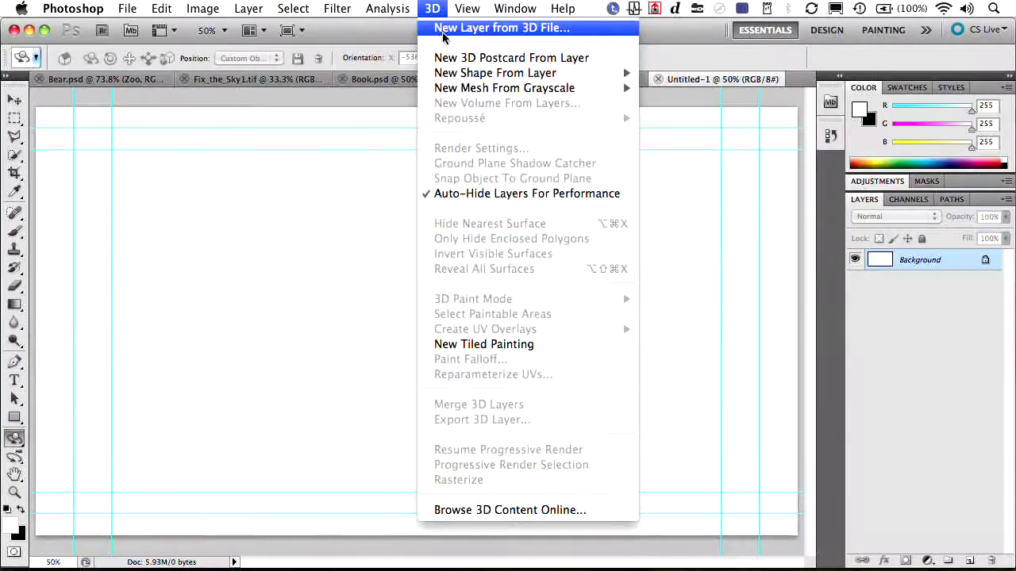
{"action": "left_click", "coordinate": [444, 32]}
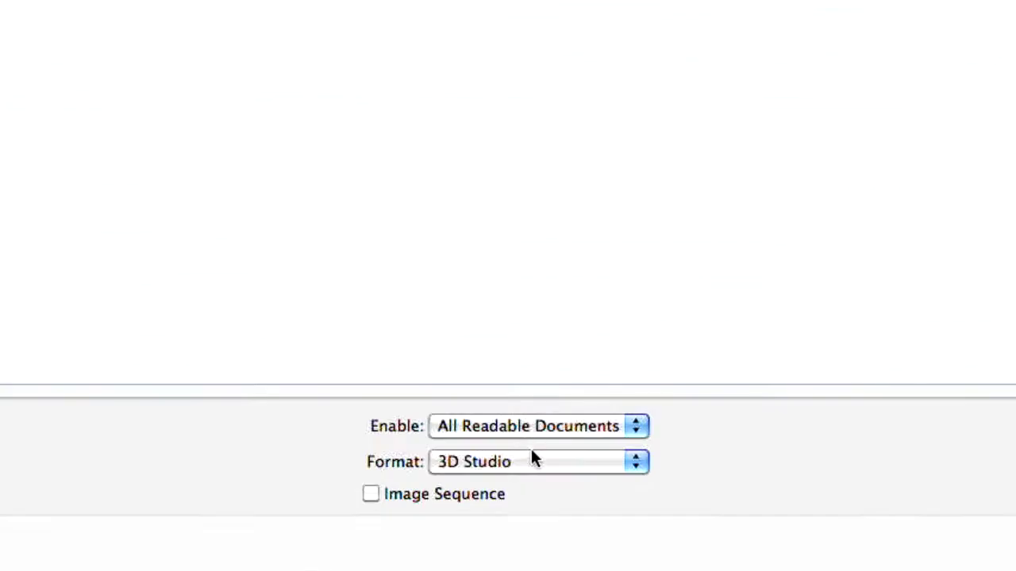
{"action": "left_click", "coordinate": [523, 494]}
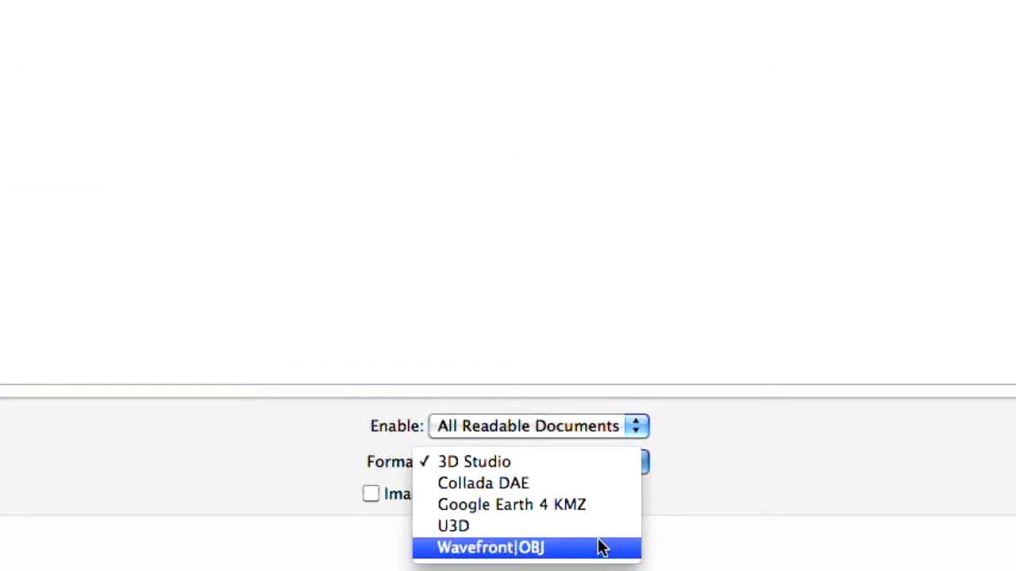
{"action": "left_click", "coordinate": [399, 135]}
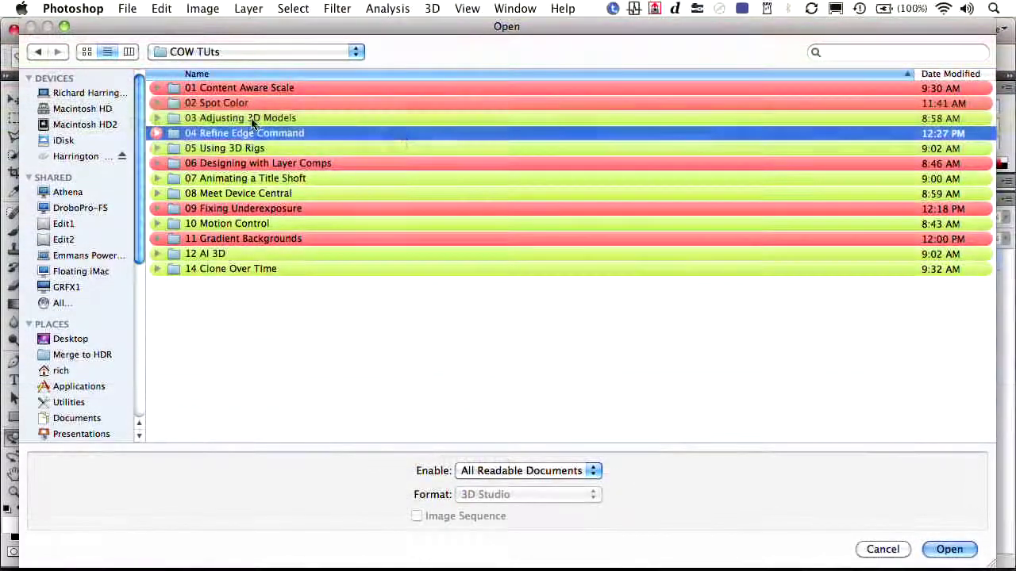
{"action": "double_click", "coordinate": [252, 119]}
{"action": "double_click", "coordinate": [224, 149]}
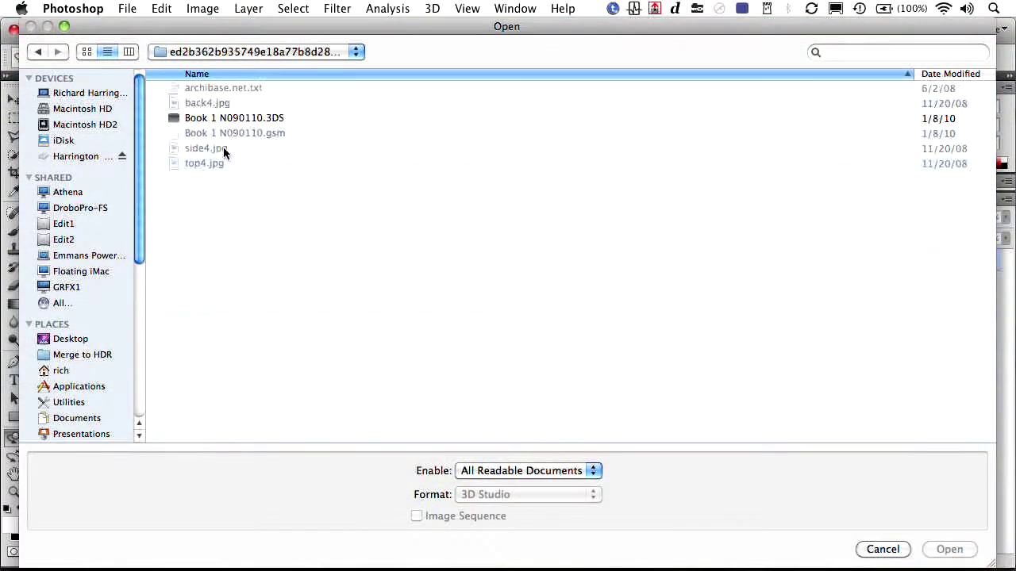
{"action": "left_click", "coordinate": [225, 117]}
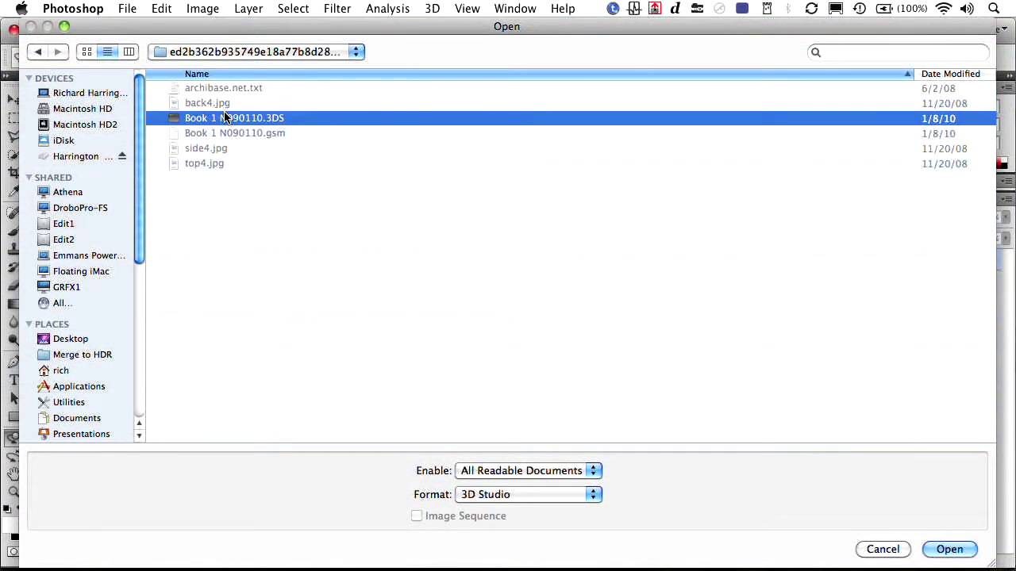
{"action": "key", "text": "Return"}
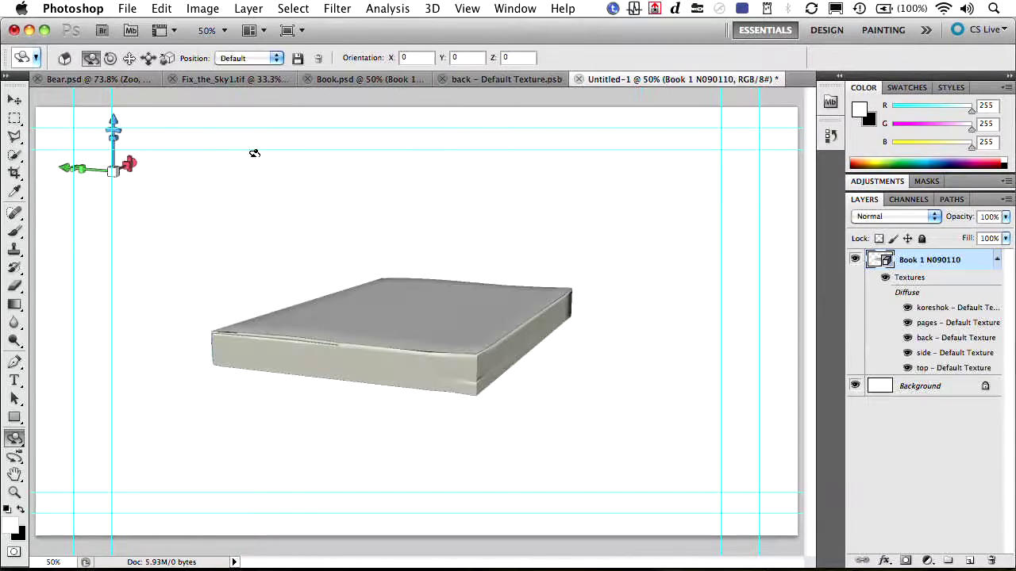
Step: Stand the flat book model upright and turn its cover to face the viewer
{"action": "mouse_move", "coordinate": [314, 297]}
{"action": "left_mouse_down"}
{"action": "mouse_move", "coordinate": [309, 344]}
{"action": "mouse_move", "coordinate": [395, 390]}
{"action": "mouse_move", "coordinate": [426, 386]}
{"action": "mouse_move", "coordinate": [532, 479]}
{"action": "mouse_move", "coordinate": [803, 477]}
{"action": "mouse_move", "coordinate": [727, 363]}
{"action": "mouse_move", "coordinate": [442, 265]}
{"action": "mouse_move", "coordinate": [426, 297]}
{"action": "mouse_move", "coordinate": [487, 388]}
{"action": "mouse_move", "coordinate": [410, 490]}
{"action": "mouse_move", "coordinate": [466, 473]}
{"action": "mouse_move", "coordinate": [437, 340]}
{"action": "mouse_move", "coordinate": [381, 192]}
{"action": "mouse_move", "coordinate": [344, 182]}
{"action": "mouse_move", "coordinate": [304, 238]}
{"action": "mouse_move", "coordinate": [293, 277]}
{"action": "mouse_move", "coordinate": [307, 294]}
{"action": "left_mouse_up"}
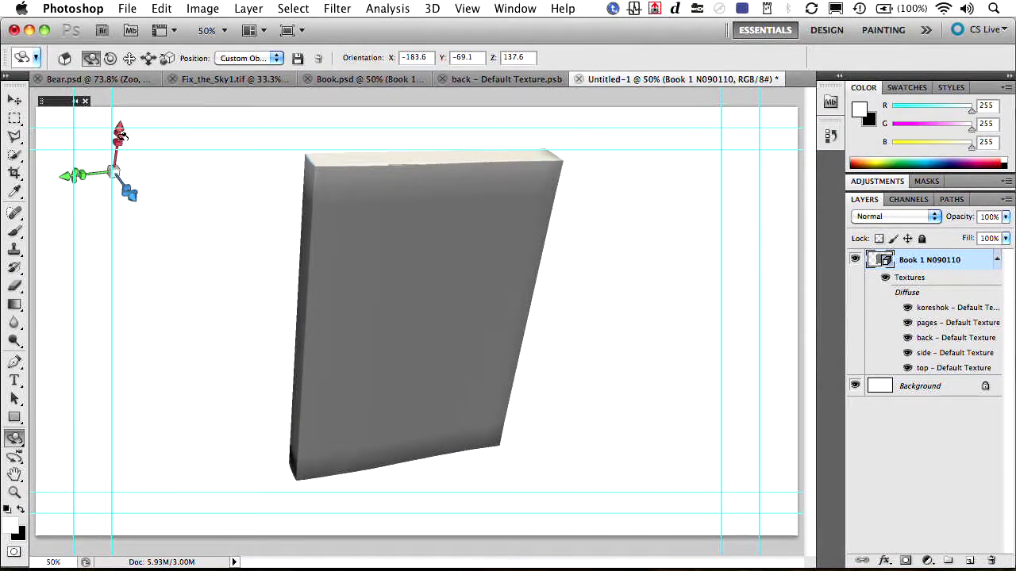
{"action": "left_click_drag", "start_coordinate": [123, 141], "coordinate": [91, 141]}
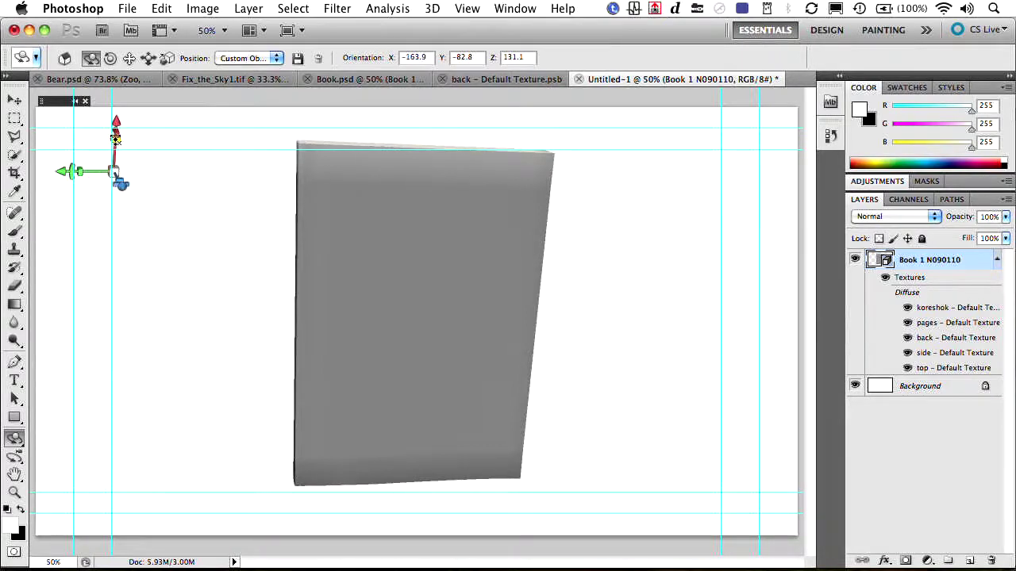
{"action": "left_click_drag", "start_coordinate": [116, 140], "coordinate": [113, 170]}
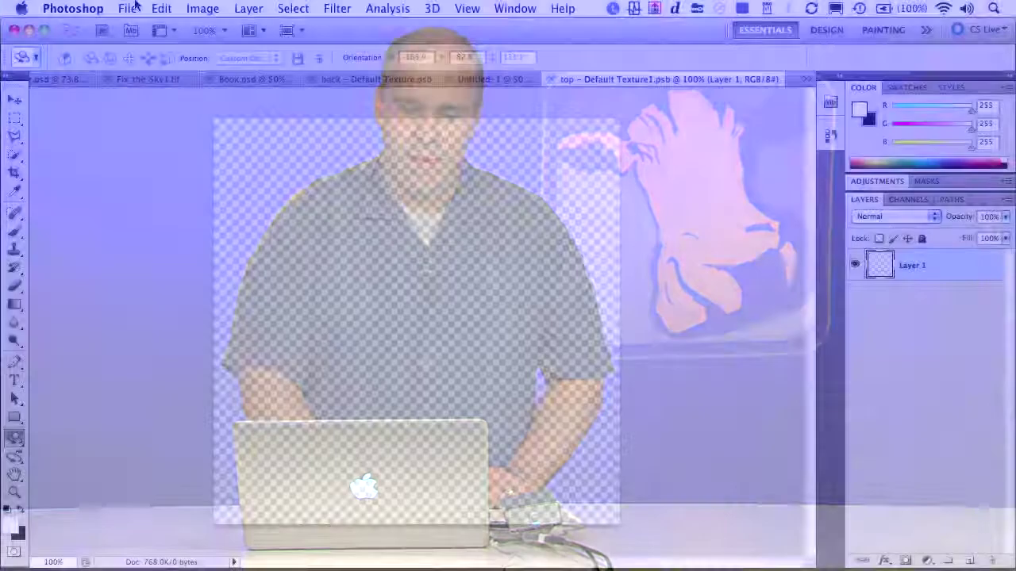
{"action": "left_click", "coordinate": [129, 8]}
{"action": "left_click", "coordinate": [170, 332]}
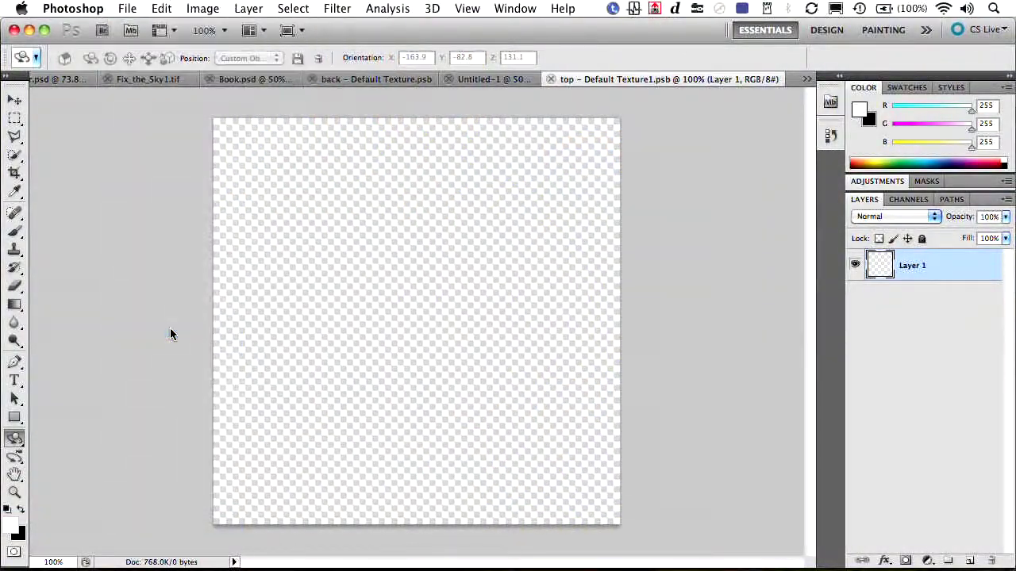
{"action": "key", "text": "super+shift+d"}
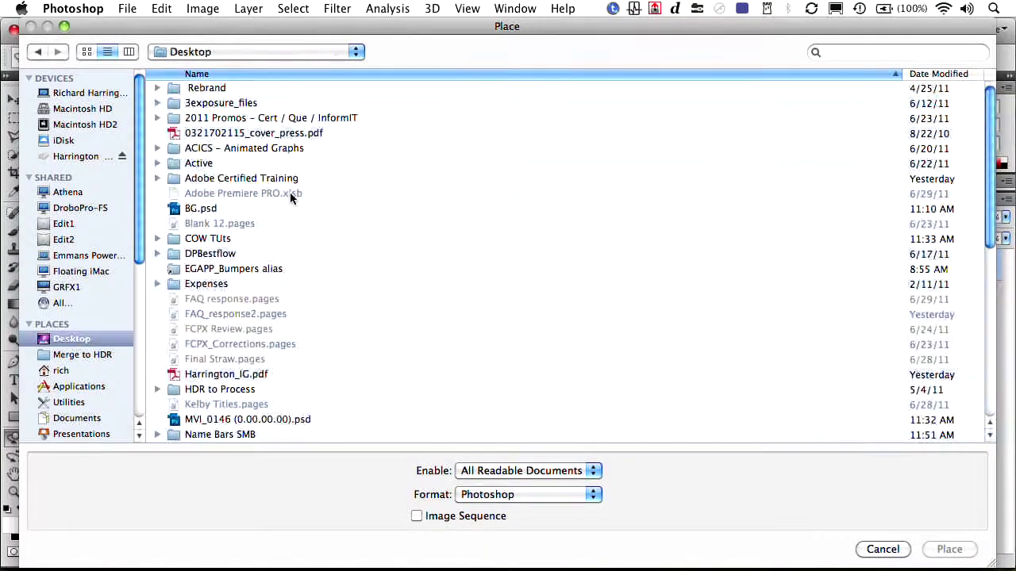
{"action": "left_click", "coordinate": [273, 135]}
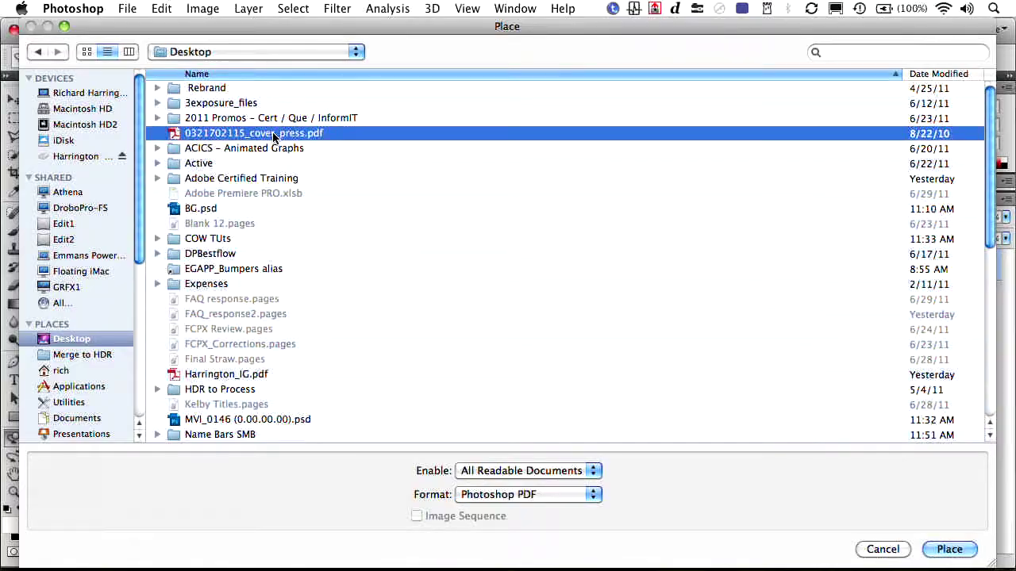
{"action": "key", "text": "Escape"}
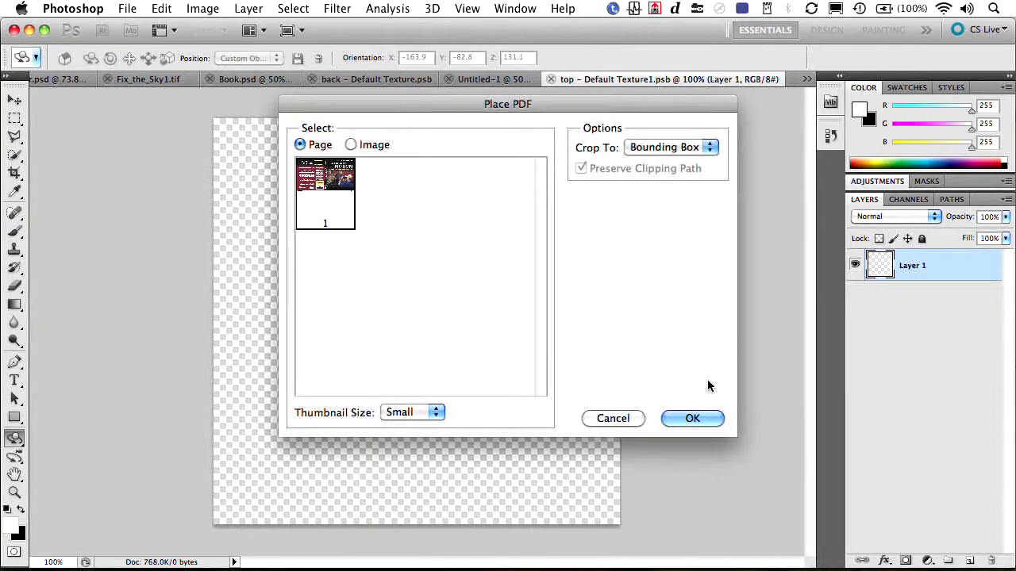
{"action": "left_click", "coordinate": [692, 420]}
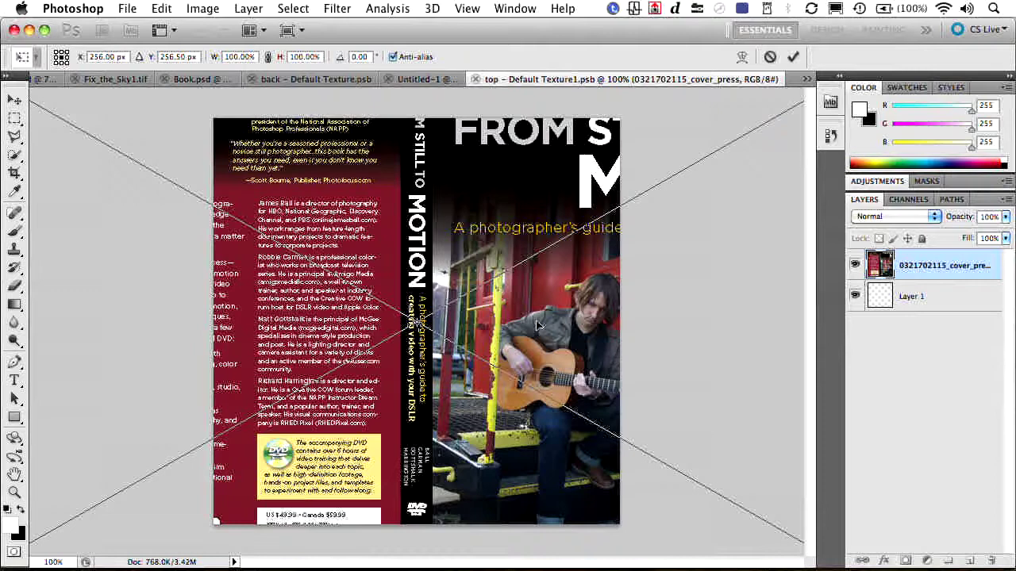
Step: Move, shrink and squash the placed cover so its front fills the canvas
{"action": "left_click_drag", "start_coordinate": [538, 324], "coordinate": [335, 331]}
{"action": "key", "text": "super+minus"}
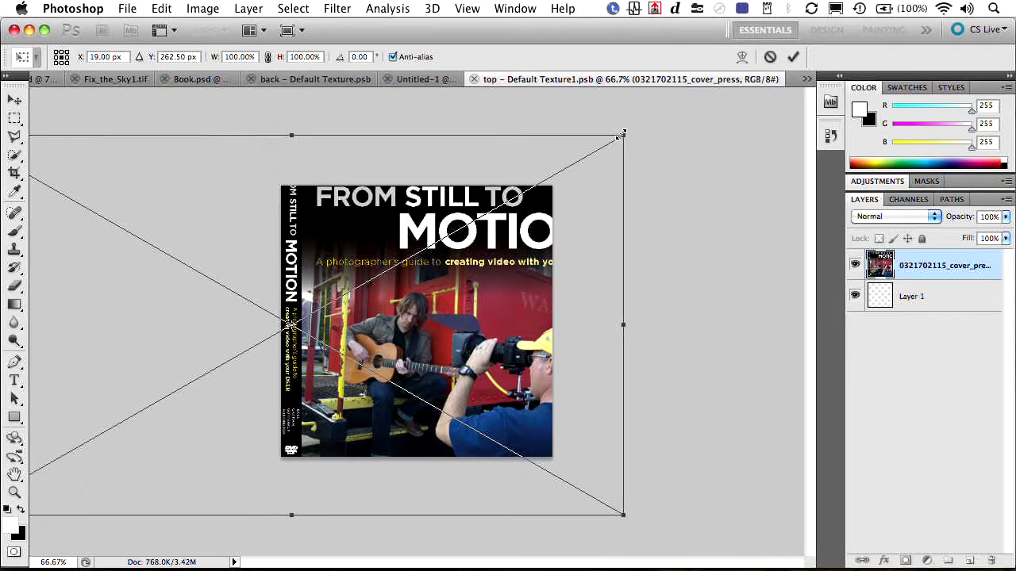
{"action": "left_click_drag", "start_coordinate": [622, 135], "coordinate": [563, 219]}
{"action": "left_click_drag", "start_coordinate": [523, 259], "coordinate": [543, 251]}
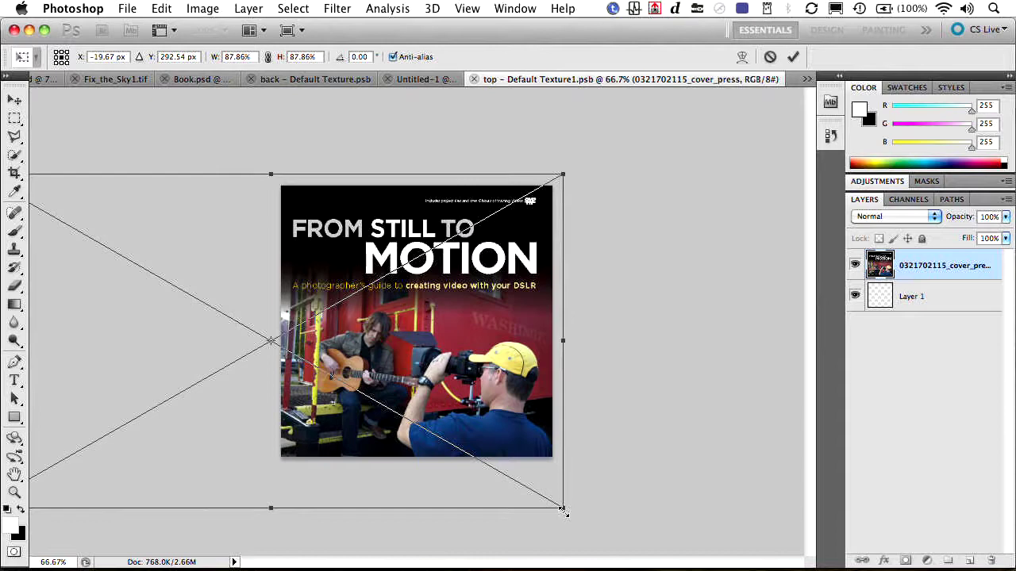
{"action": "left_click_drag", "start_coordinate": [563, 512], "coordinate": [563, 511]}
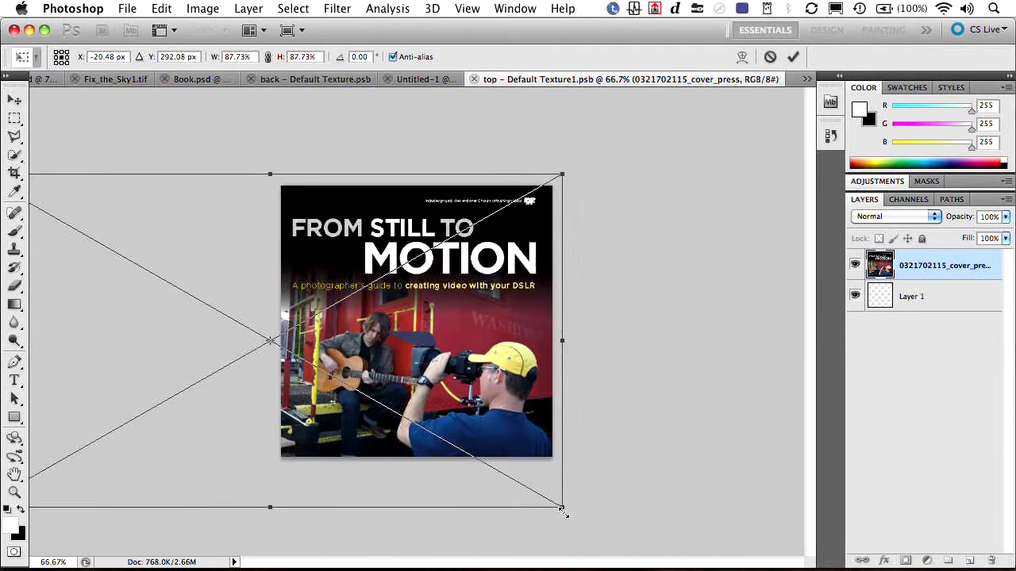
{"action": "left_click_drag", "start_coordinate": [277, 511], "coordinate": [283, 468]}
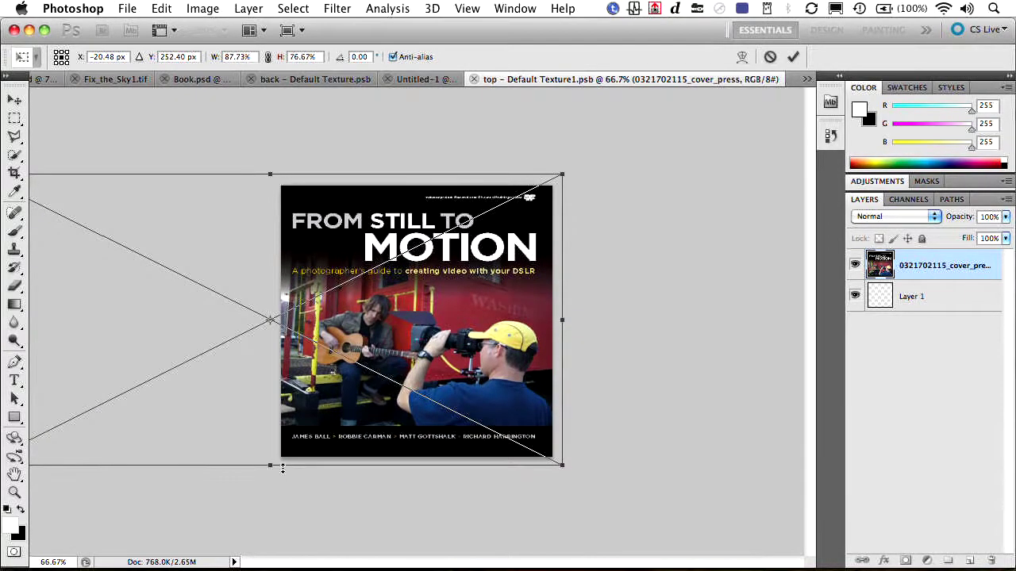
Step: Narrow the cover slightly from its left side, commit it, and close the texture
{"action": "key", "text": "super+minus"}
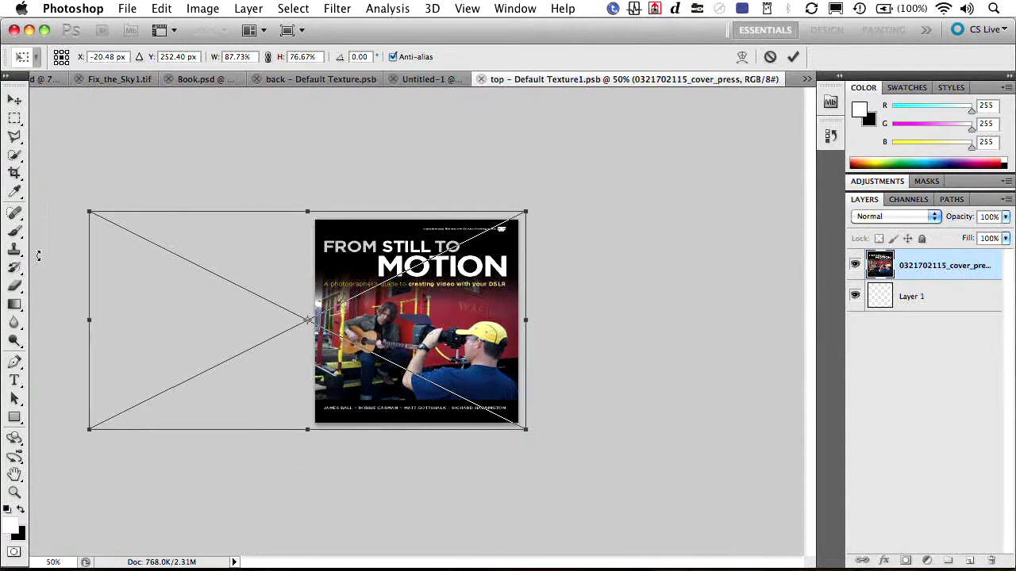
{"action": "left_click_drag", "start_coordinate": [89, 322], "coordinate": [91, 324]}
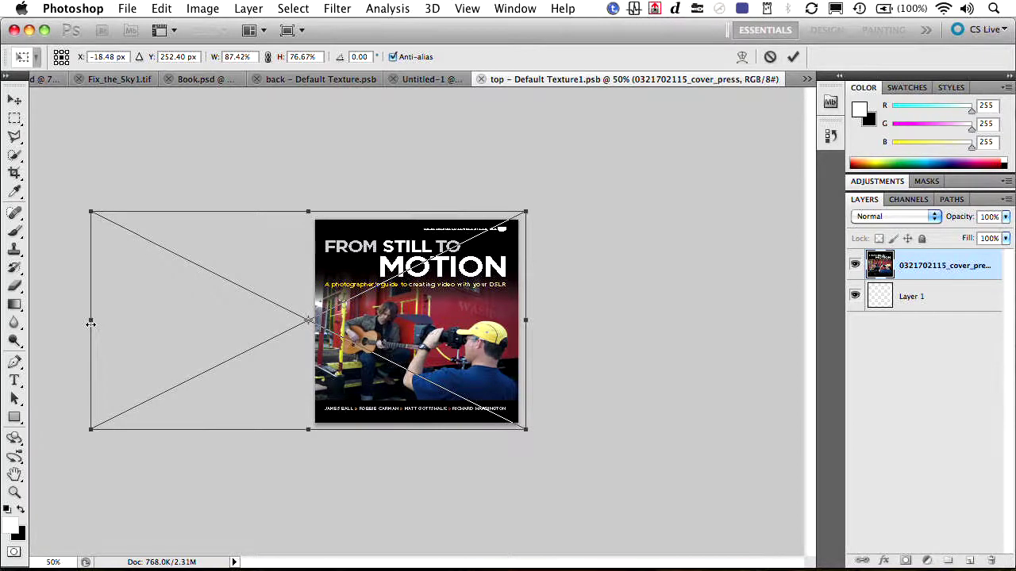
{"action": "key", "text": "Return"}
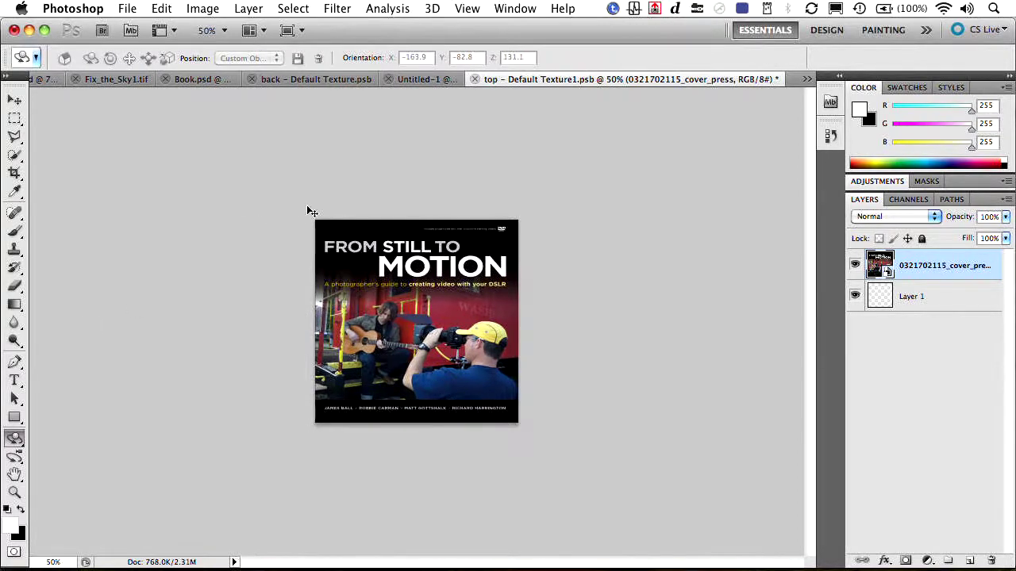
{"action": "key", "text": "super+w"}
Step: Save the top texture and rotate the book to X −75.7, Y −76.3, Z −12.7 showing the spine
{"action": "key", "text": "Return"}
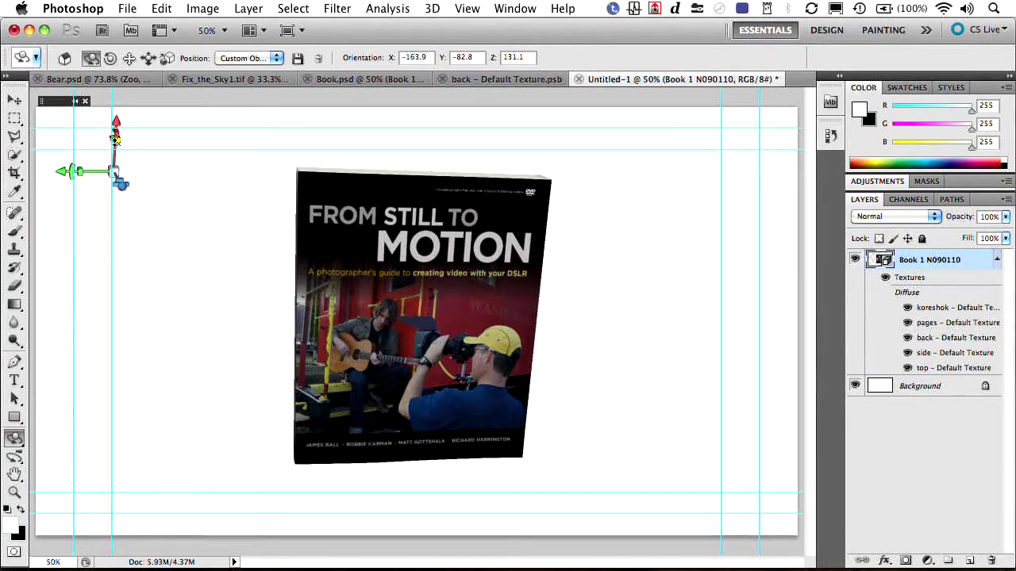
{"action": "left_click_drag", "start_coordinate": [115, 138], "coordinate": [115, 166]}
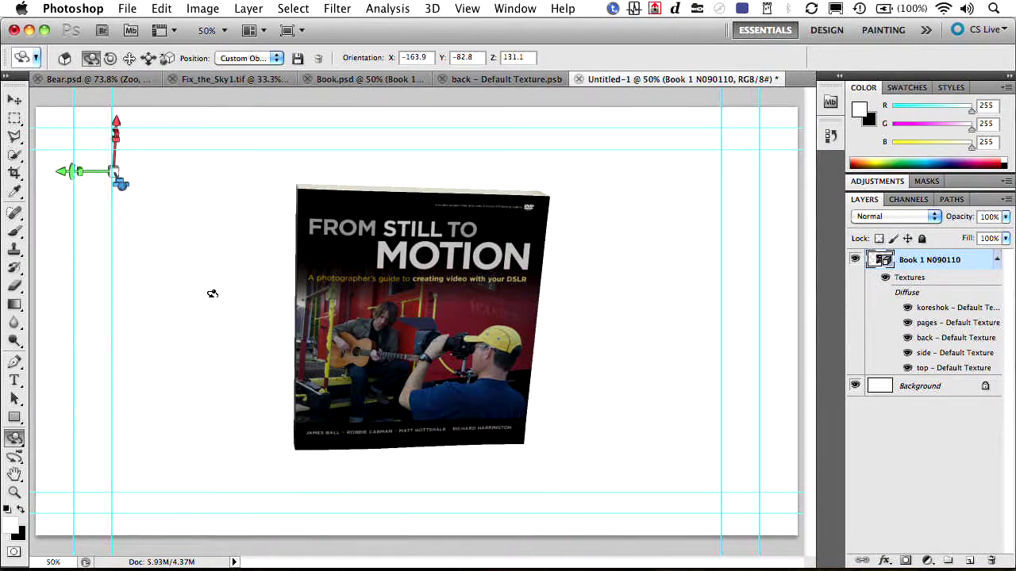
{"action": "left_click_drag", "start_coordinate": [211, 292], "coordinate": [445, 252]}
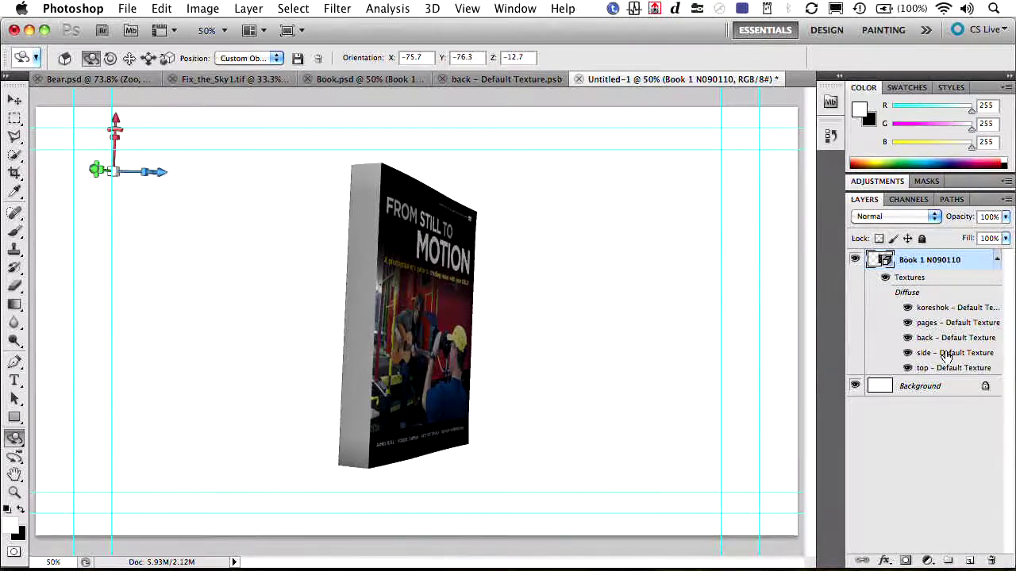
Step: Open the side texture and place the cover PDF's page into it
{"action": "double_click", "coordinate": [946, 354]}
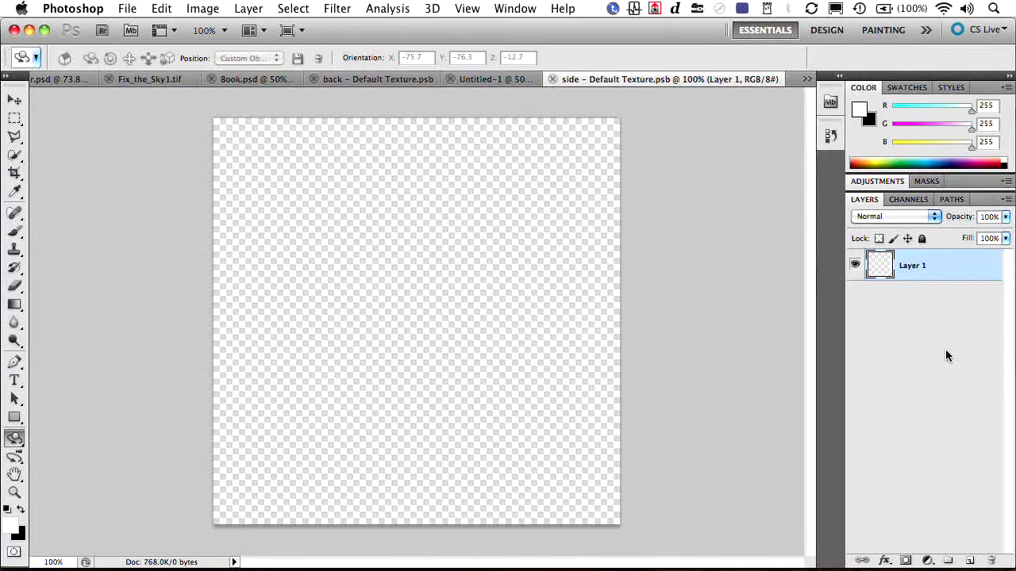
{"action": "left_click", "coordinate": [133, 8]}
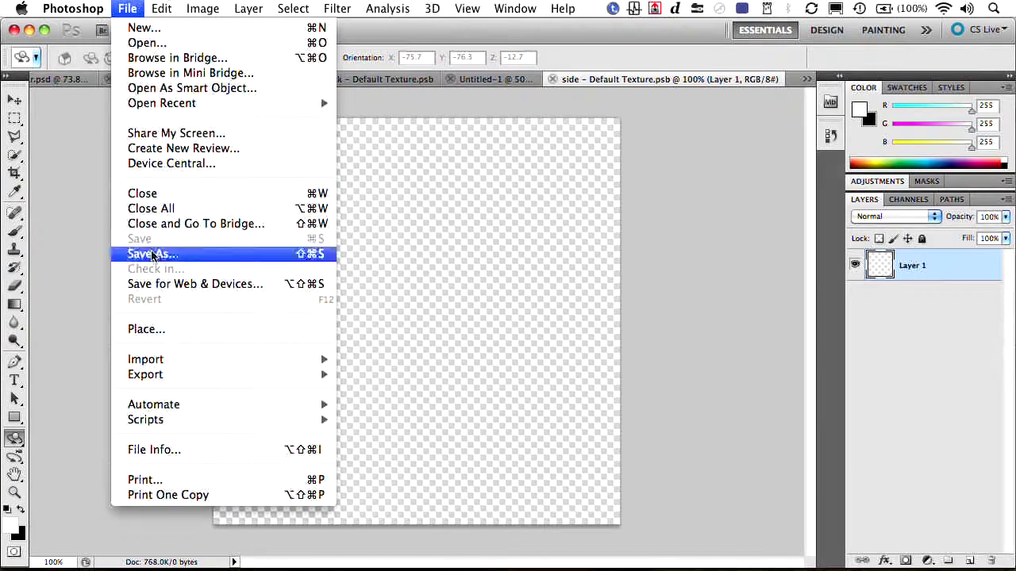
{"action": "left_click", "coordinate": [155, 329]}
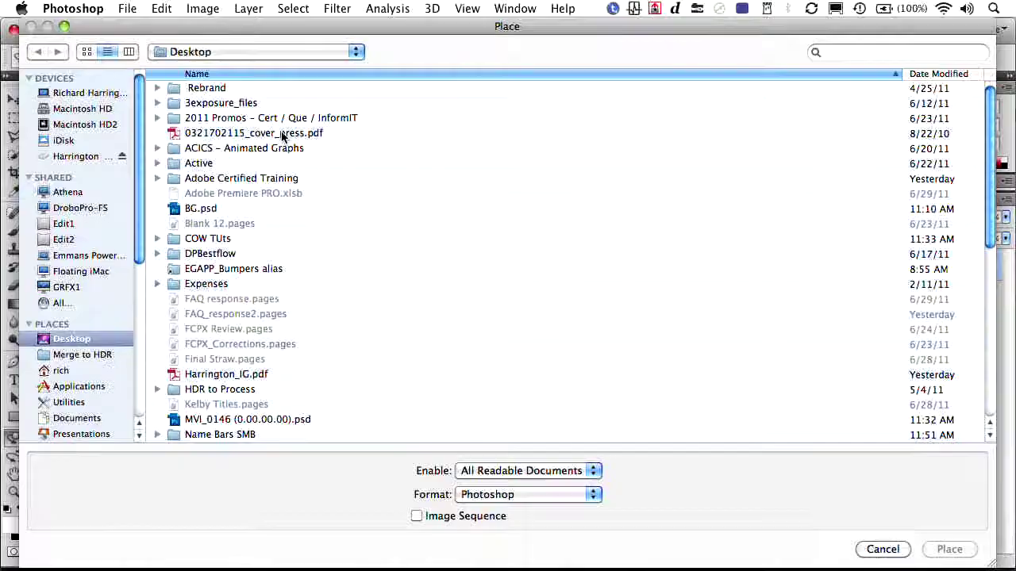
{"action": "double_click", "coordinate": [281, 135]}
{"action": "key", "text": "Return"}
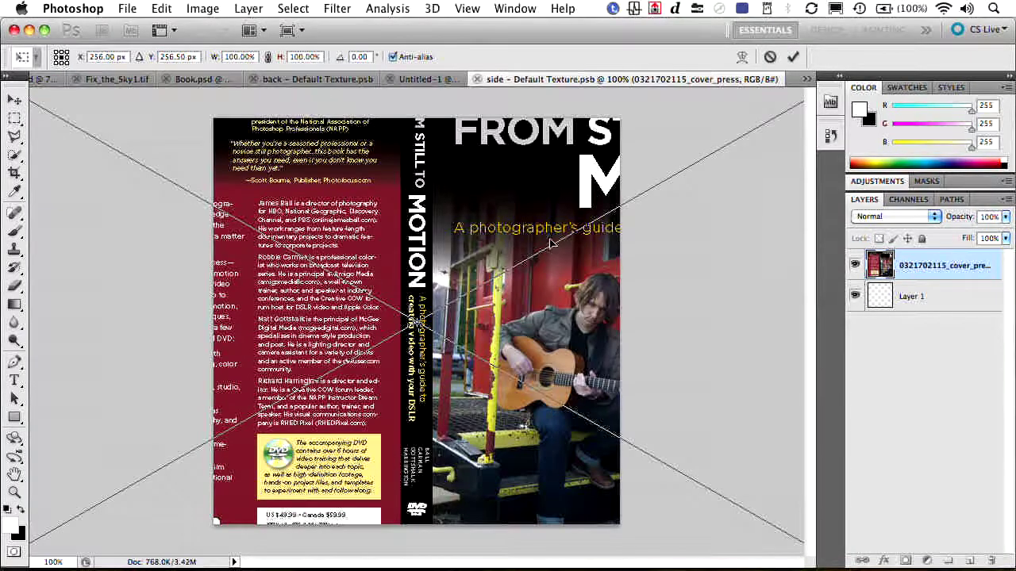
Step: Squash the cover to 76.20% height and stretch it to 359.54% width, spine centred
{"action": "key", "text": "super+minus"}
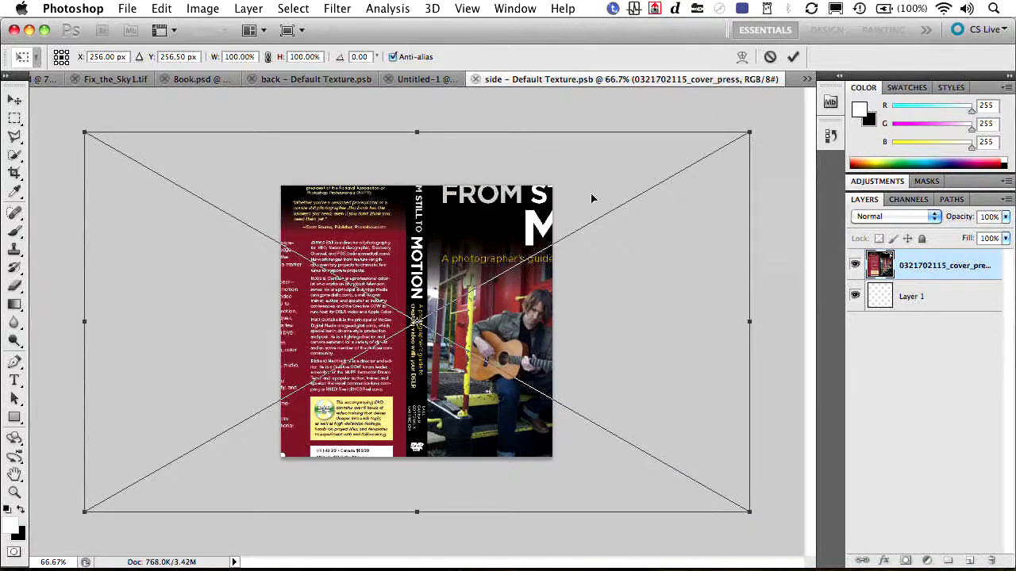
{"action": "left_click_drag", "start_coordinate": [417, 128], "coordinate": [416, 177]}
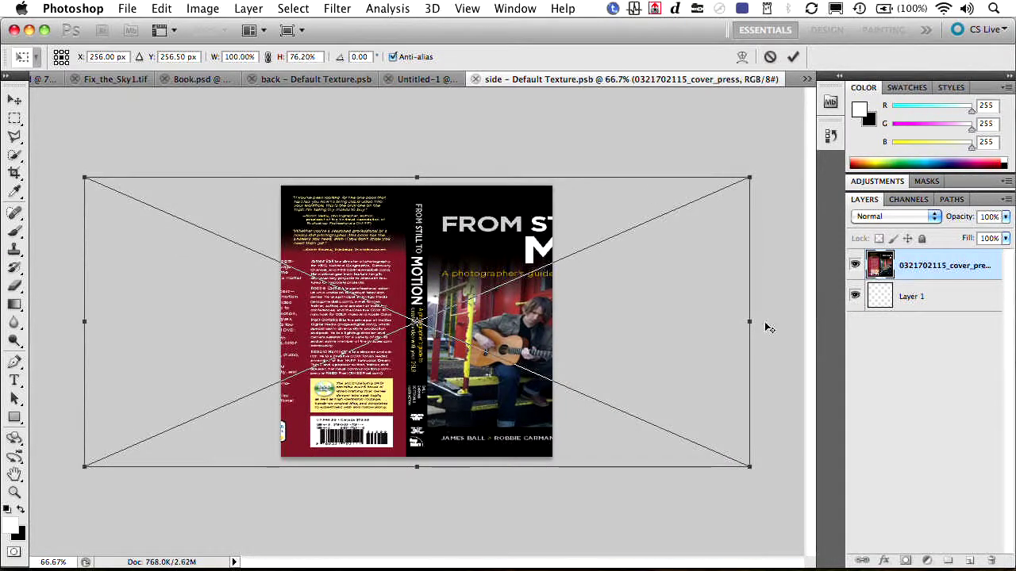
{"action": "left_click_drag", "start_coordinate": [751, 322], "coordinate": [1014, 342]}
{"action": "key", "text": "super+minus"}
{"action": "key", "text": "super+minus"}
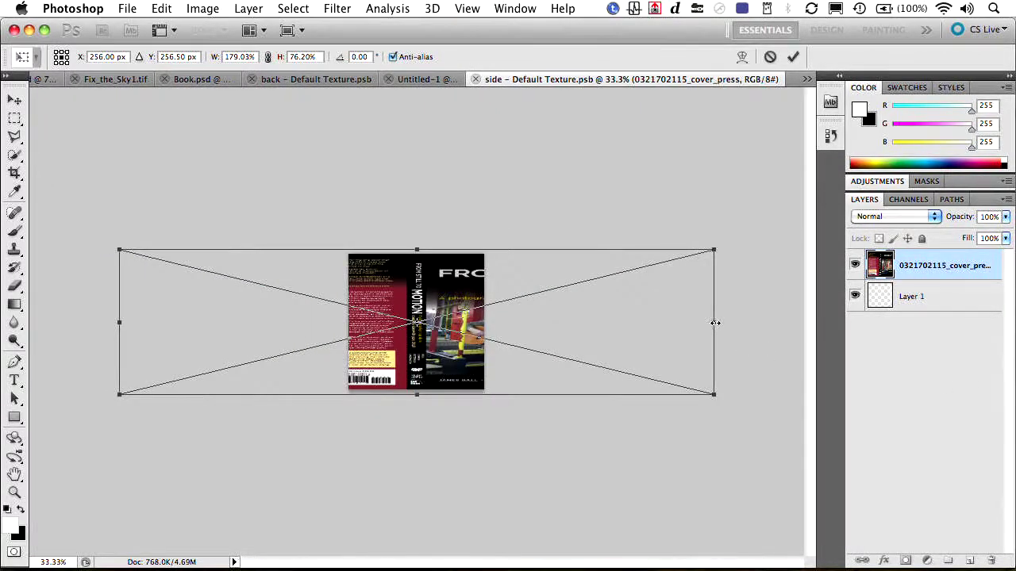
{"action": "left_click_drag", "start_coordinate": [716, 323], "coordinate": [1012, 331]}
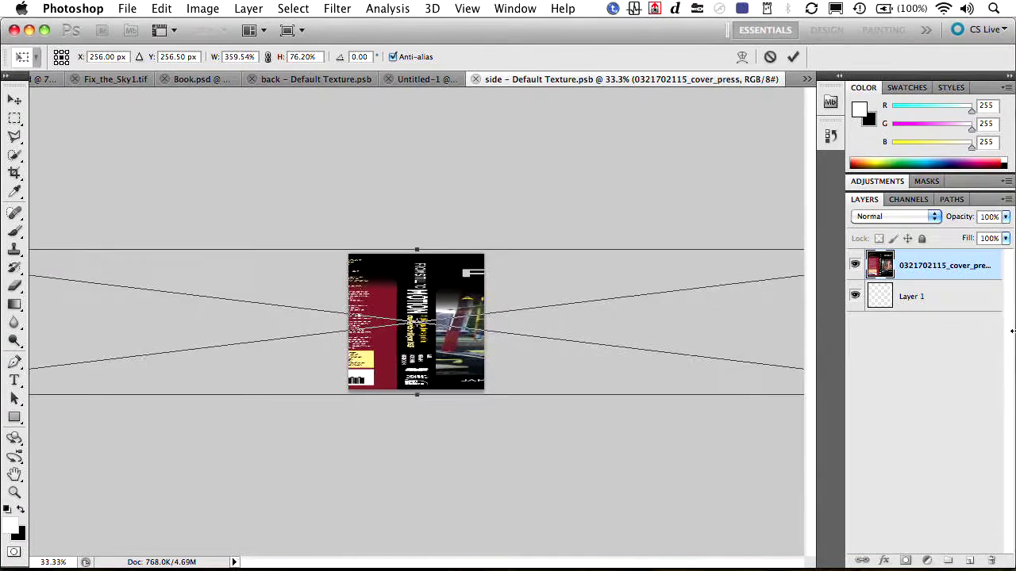
{"action": "key", "text": "Return"}
{"action": "key", "text": "k"}
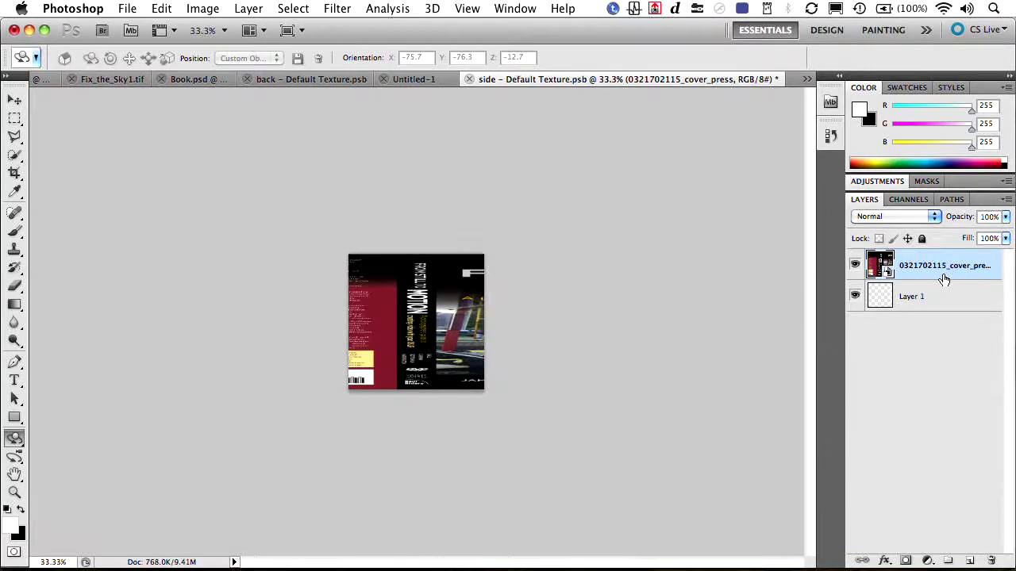
Step: Merge the placed cover down into Layer 1
{"action": "key", "text": "super+e"}
{"action": "key", "text": "super+t"}
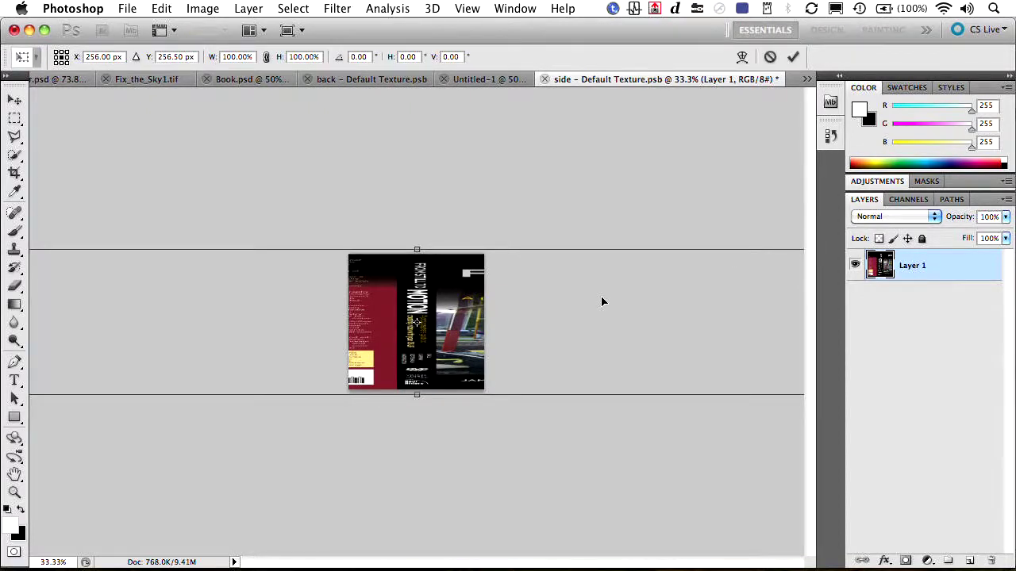
{"action": "key", "text": "Return"}
{"action": "key", "text": "k"}
Step: Stretch the spine artwork to about 249% width, deselect, and save the side texture
{"action": "key", "text": "super+a"}
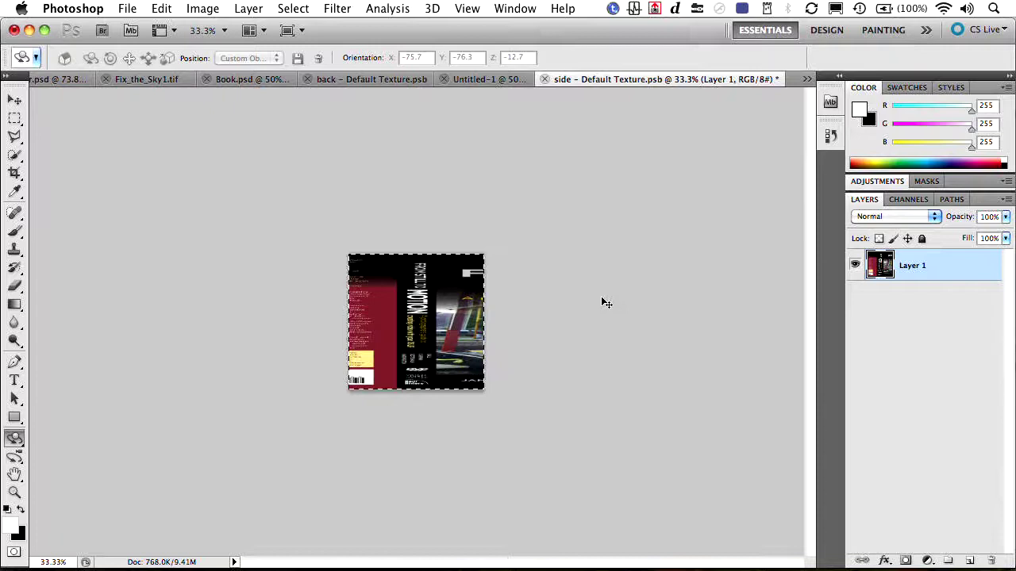
{"action": "key", "text": "super+t"}
{"action": "left_click_drag", "start_coordinate": [485, 323], "coordinate": [648, 325]}
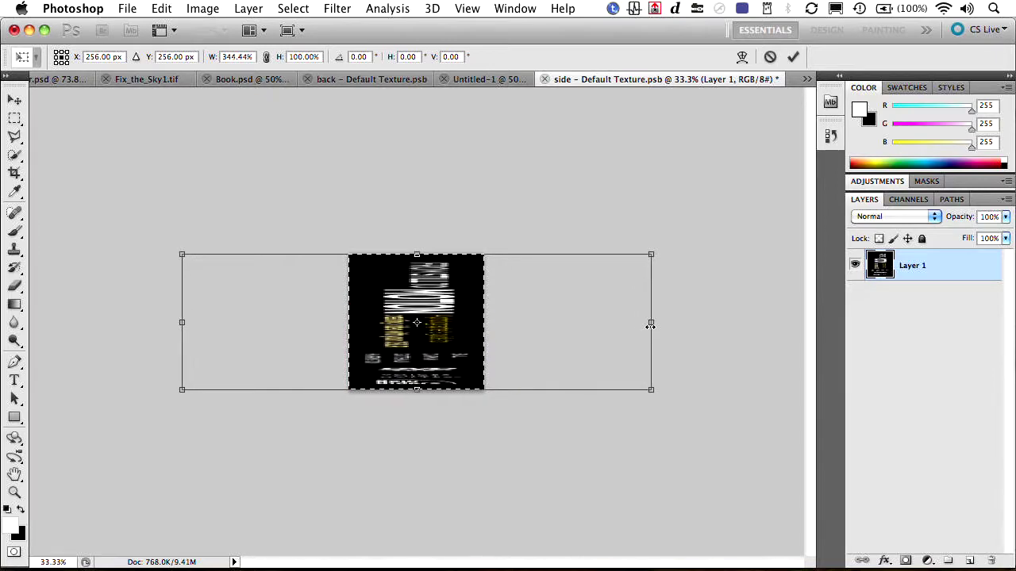
{"action": "key", "text": "Return"}
{"action": "key", "text": "k"}
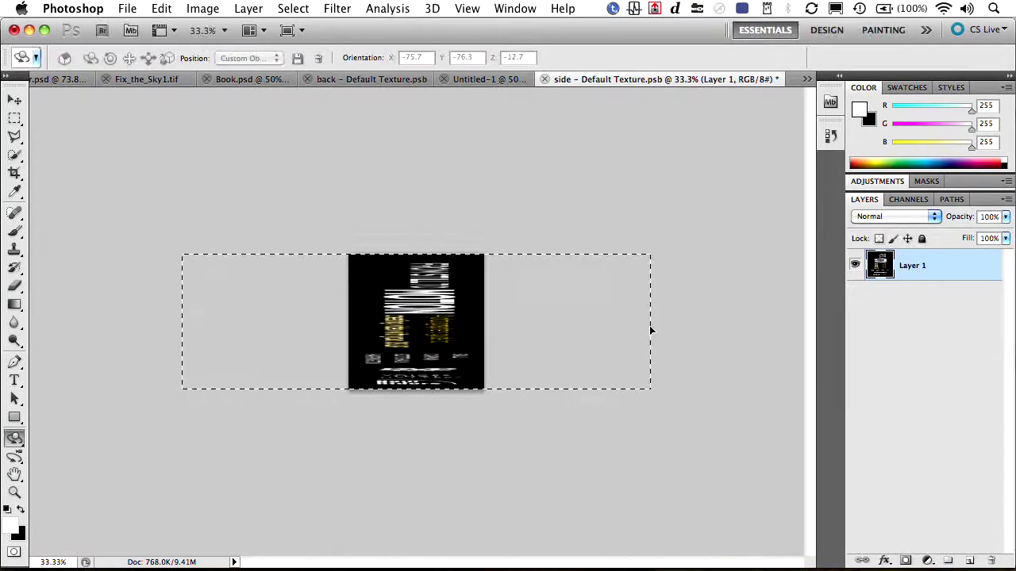
{"action": "key", "text": "super+d"}
{"action": "key", "text": "super+w"}
{"action": "key", "text": "Return"}
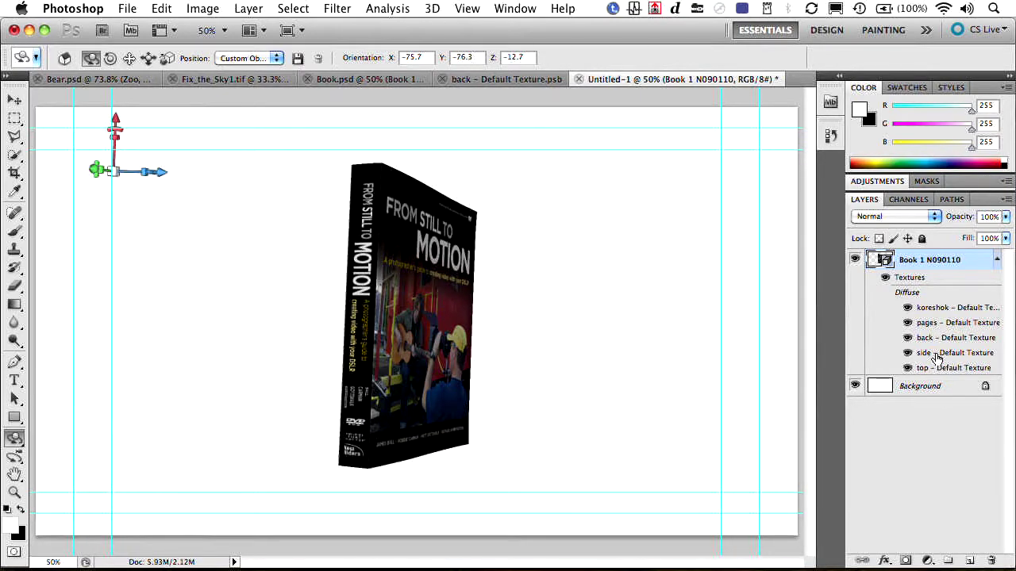
Step: Reopen the side texture, duplicate Layer 1, and fill the original Layer 1 with black
{"action": "double_click", "coordinate": [938, 353]}
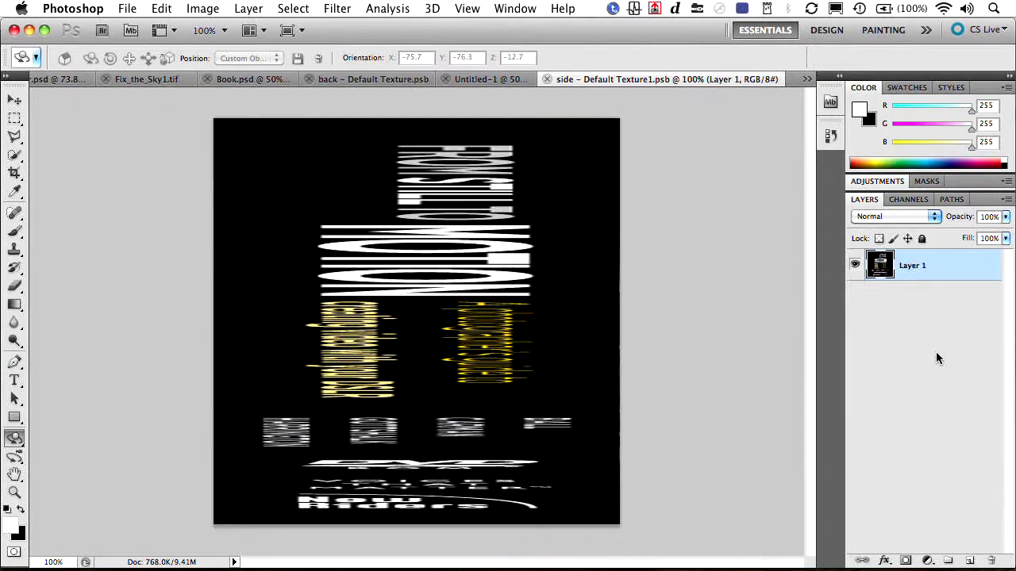
{"action": "key", "text": "super+j"}
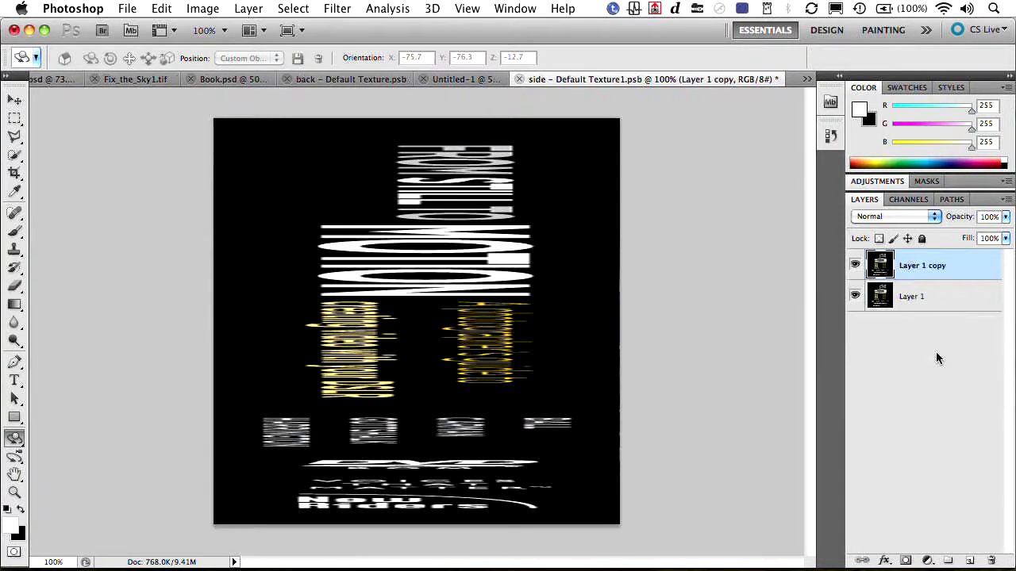
{"action": "left_click", "coordinate": [855, 265]}
{"action": "key", "text": "super+a"}
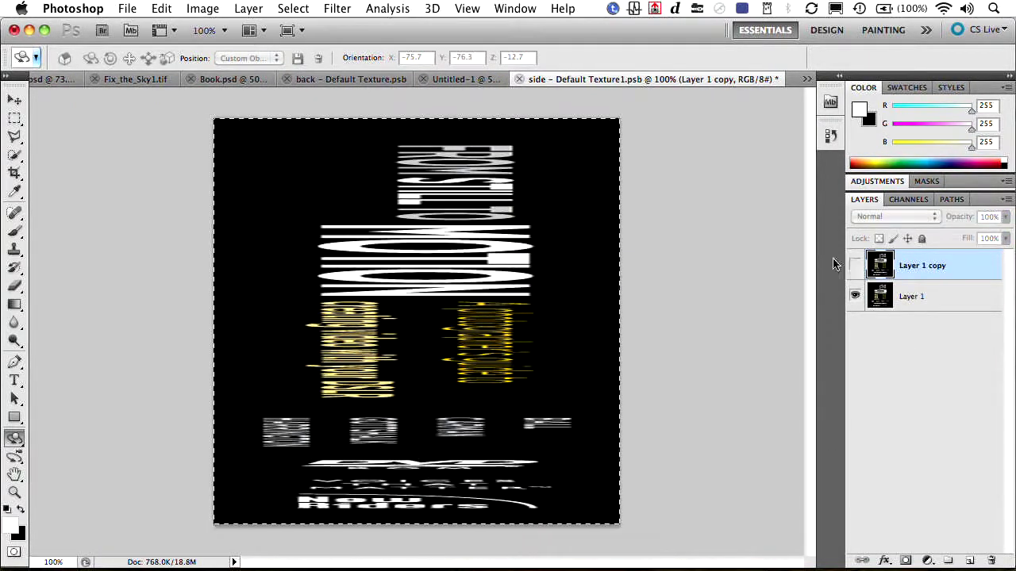
{"action": "key", "text": "i"}
{"action": "left_click", "coordinate": [559, 173]}
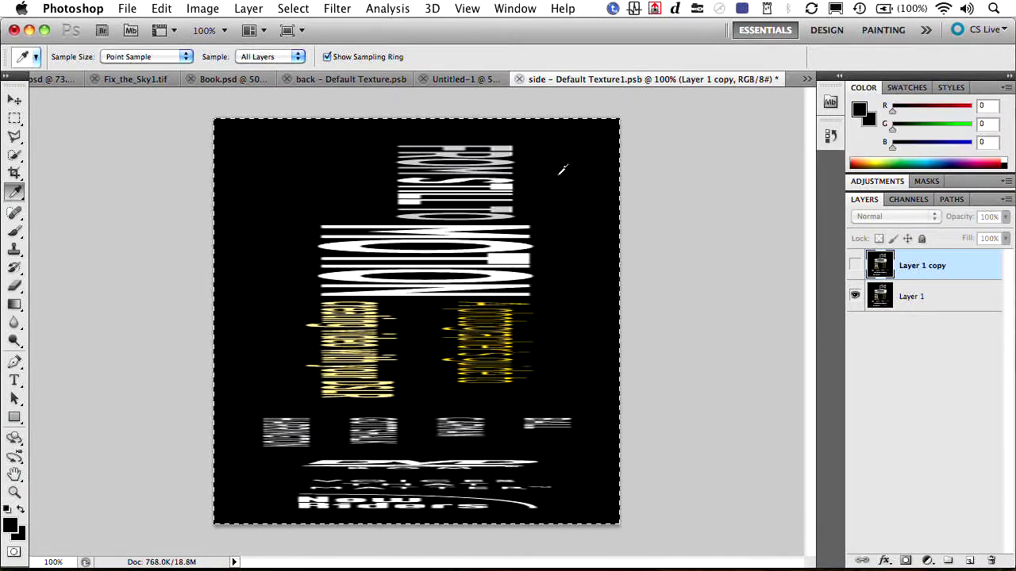
{"action": "key", "text": "alt+BackSpace"}
{"action": "key", "text": "Return"}
{"action": "left_click", "coordinate": [890, 290]}
{"action": "key", "text": "alt+BackSpace"}
Step: Narrow the Layer 1 copy spine artwork to about 88% width and save the side texture
{"action": "left_click", "coordinate": [855, 265]}
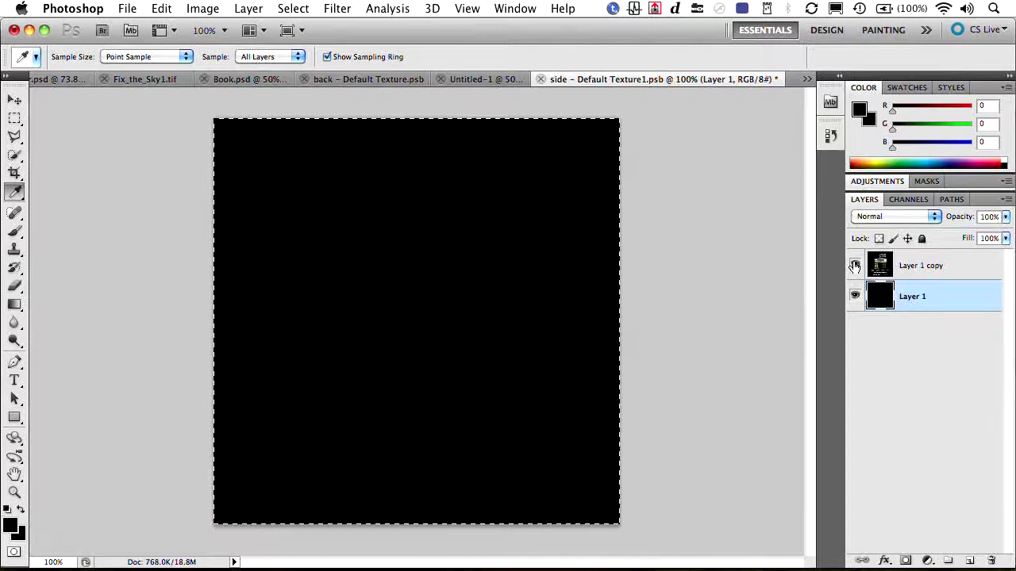
{"action": "left_click", "coordinate": [921, 265]}
{"action": "key", "text": "super+t"}
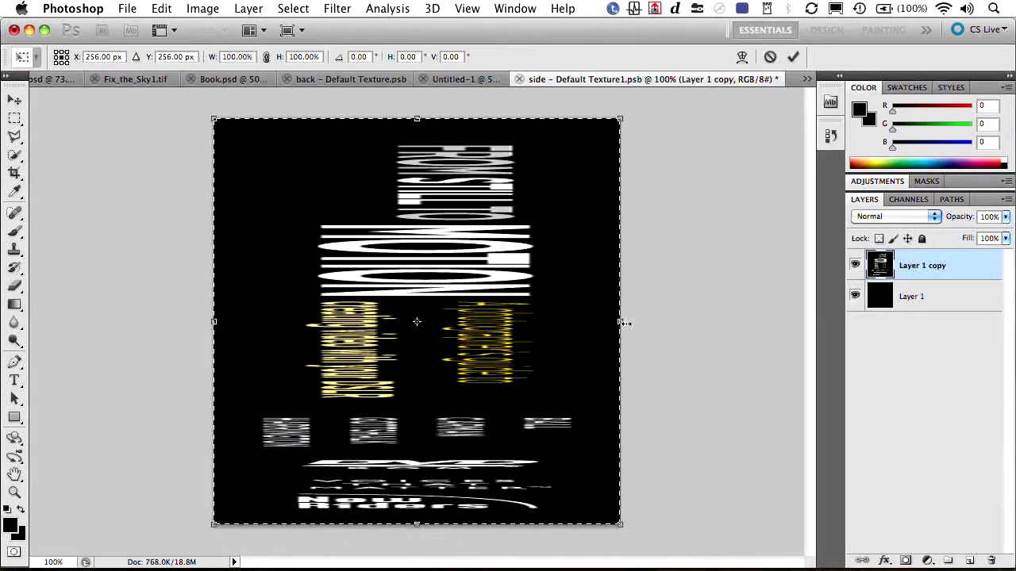
{"action": "left_click_drag", "start_coordinate": [620, 321], "coordinate": [560, 325]}
{"action": "key", "text": "Return"}
{"action": "key", "text": "i"}
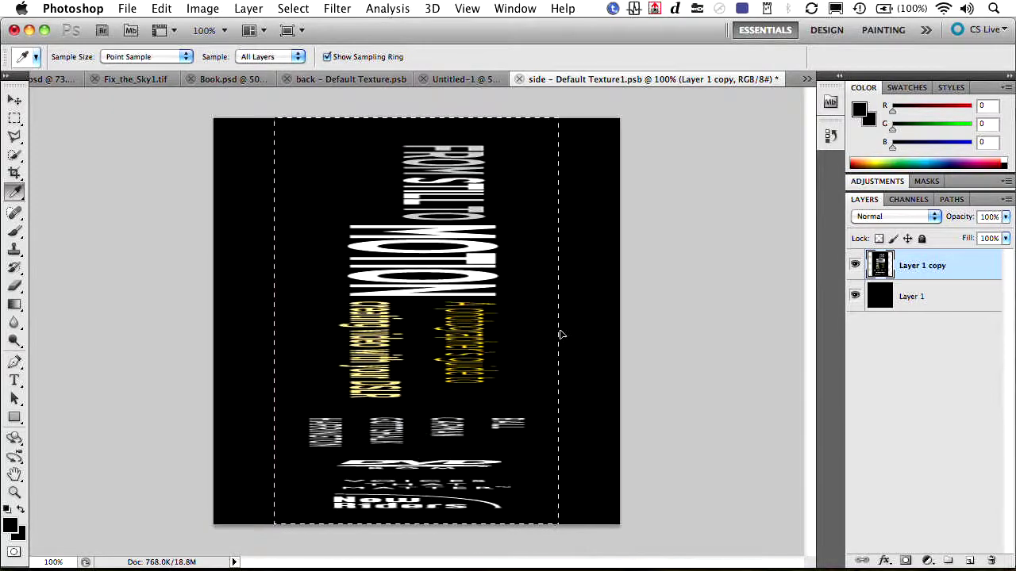
{"action": "key", "text": "super+w"}
{"action": "key", "text": "Return"}
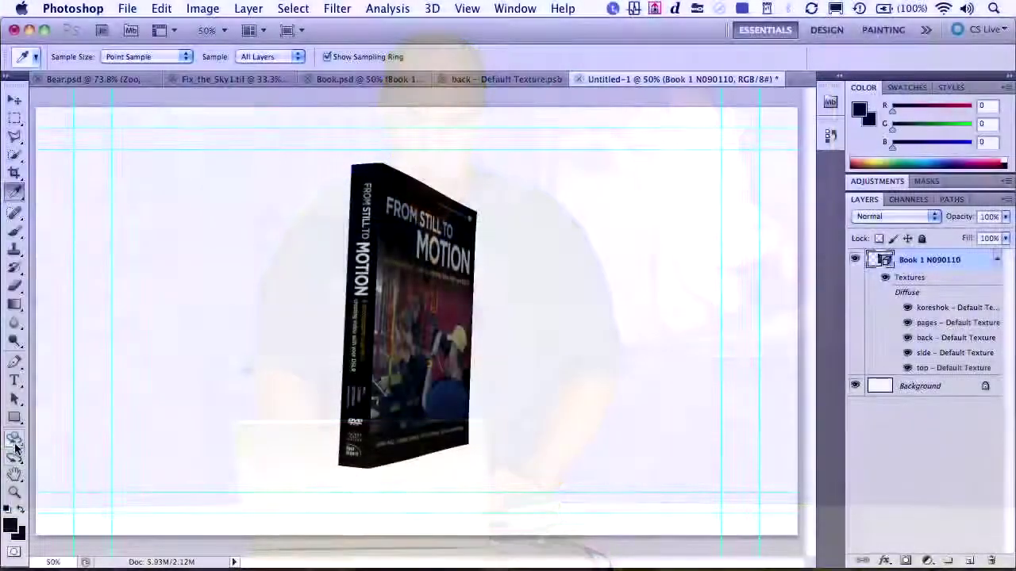
Step: Rotate the book to its blank back and open back – Default Texture1.psb for editing
{"action": "left_click", "coordinate": [14, 438]}
{"action": "left_click_drag", "start_coordinate": [267, 412], "coordinate": [646, 427]}
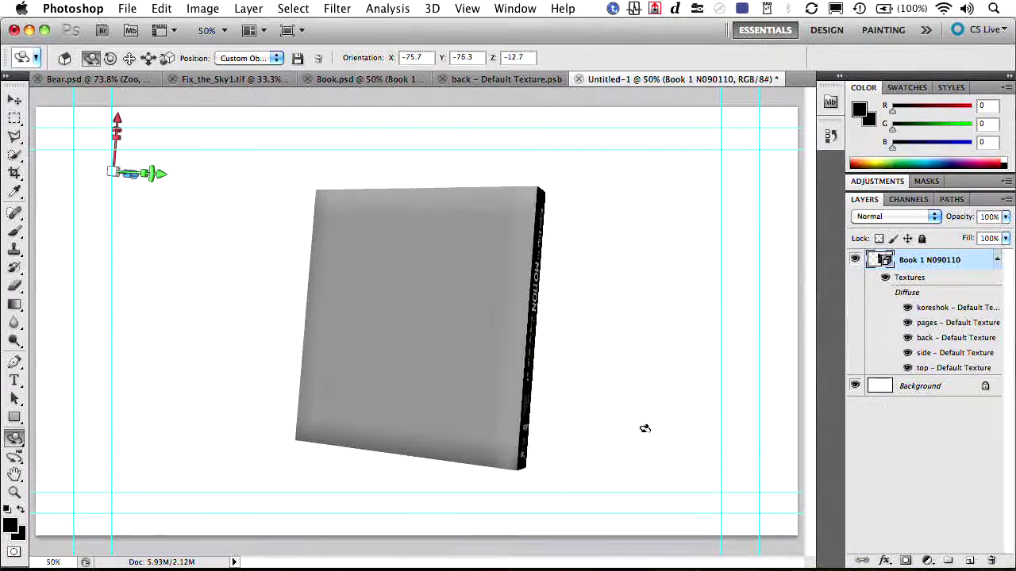
{"action": "double_click", "coordinate": [938, 338]}
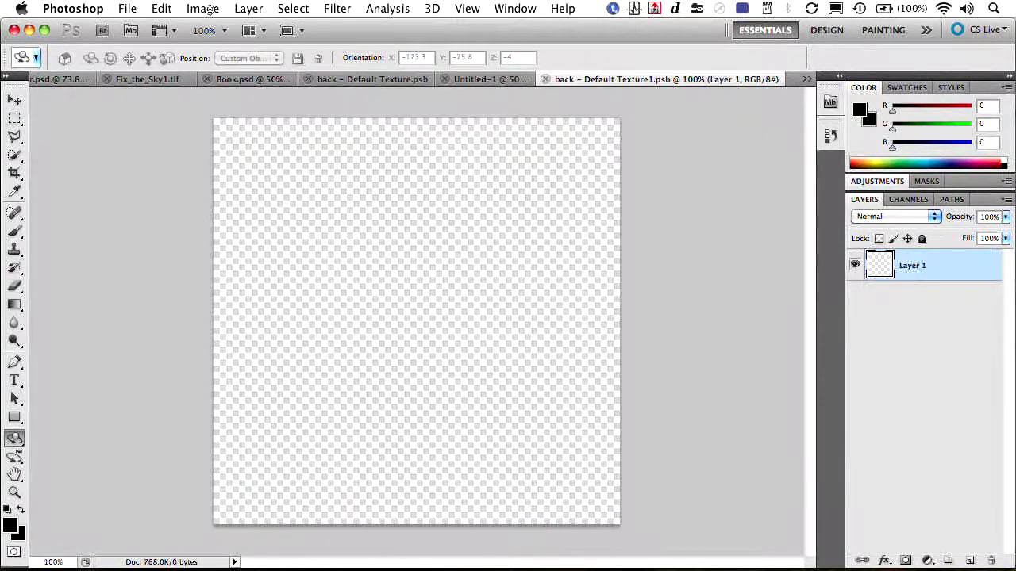
Step: Place the cover PDF's first page into the back texture
{"action": "left_click", "coordinate": [127, 7]}
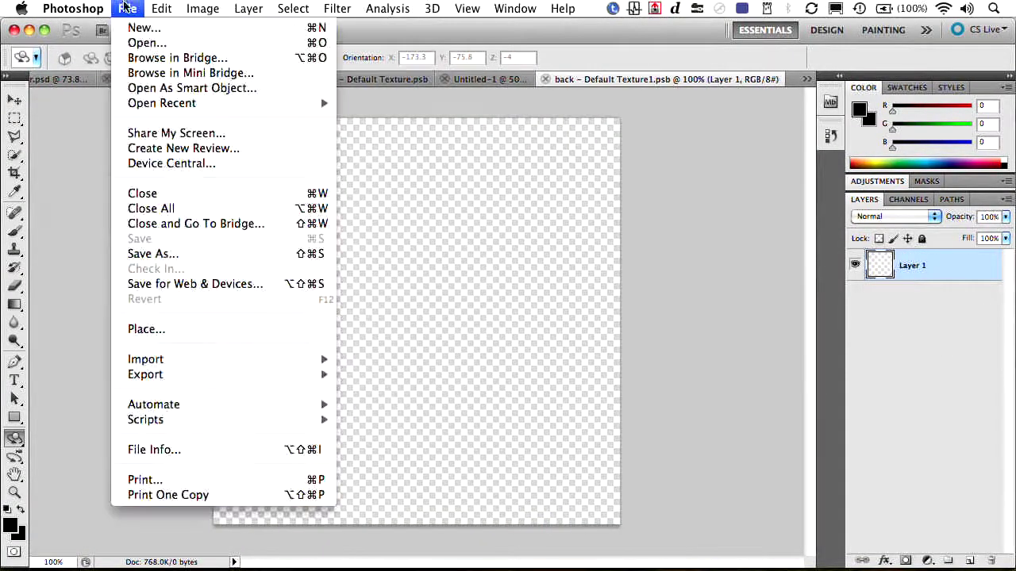
{"action": "left_click", "coordinate": [148, 328]}
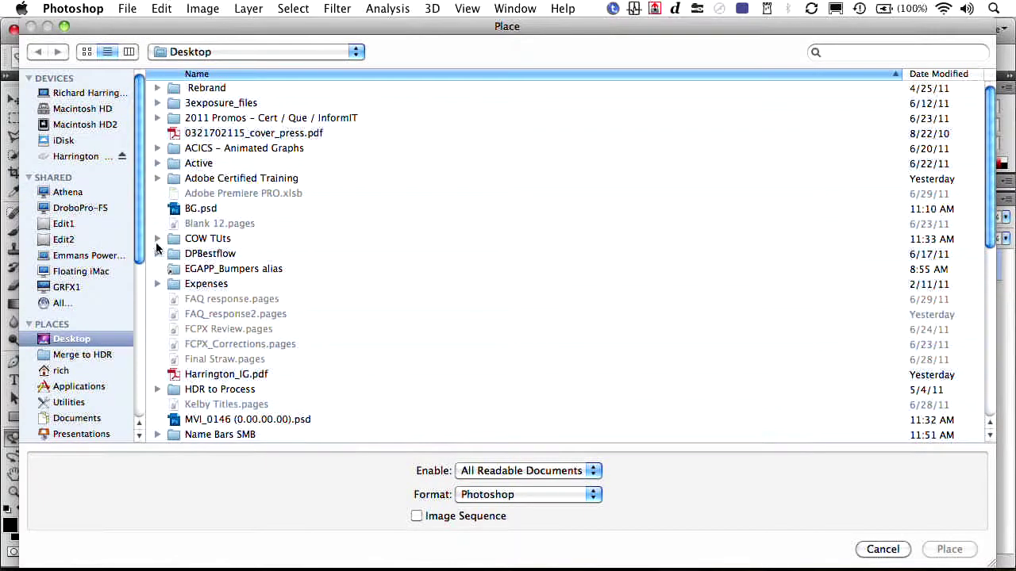
{"action": "double_click", "coordinate": [212, 133]}
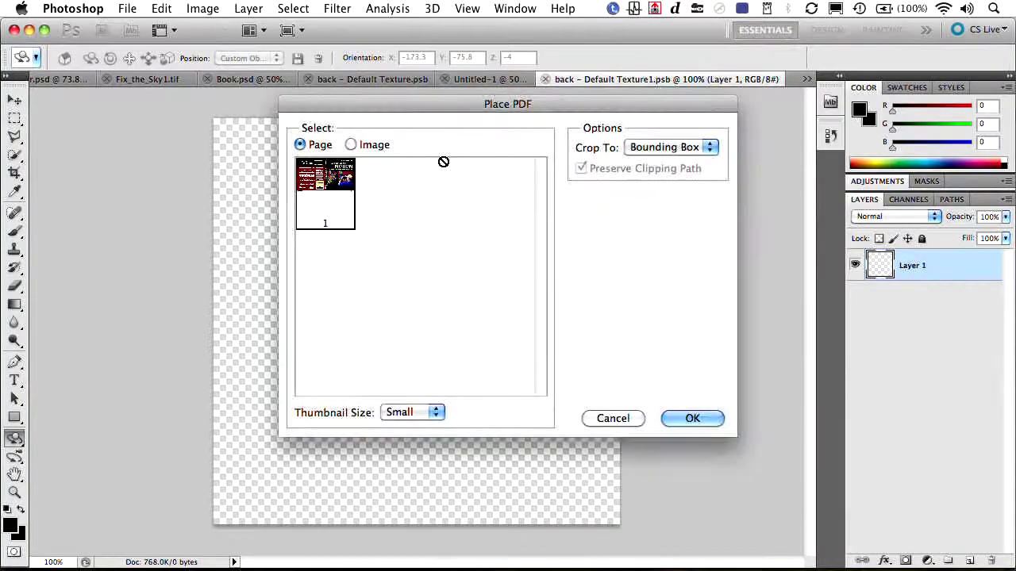
{"action": "key", "text": "Return"}
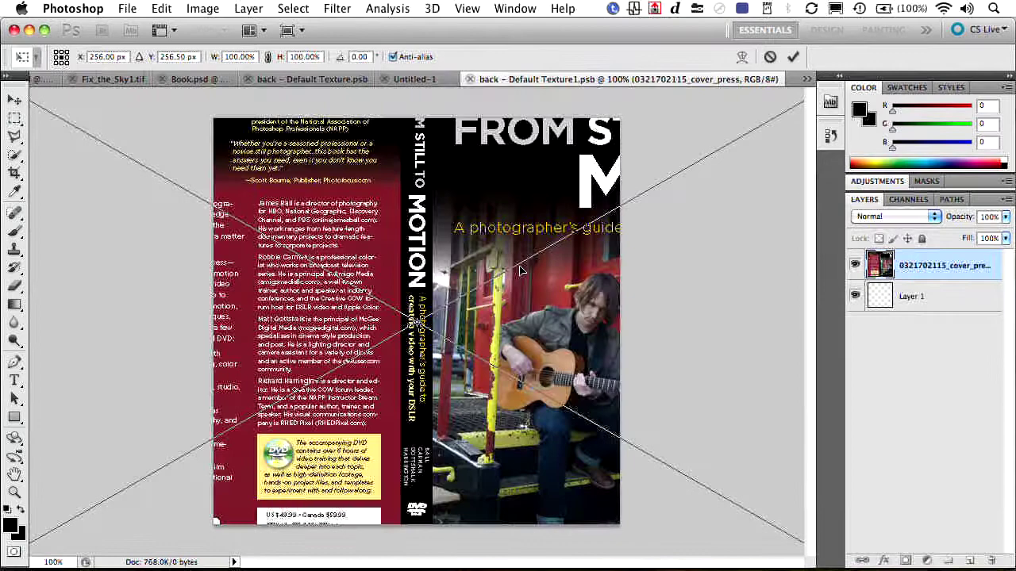
Step: Shrink the cover to about 77%, then shift and widen it so the back cover fills the canvas
{"action": "key", "text": "super+0"}
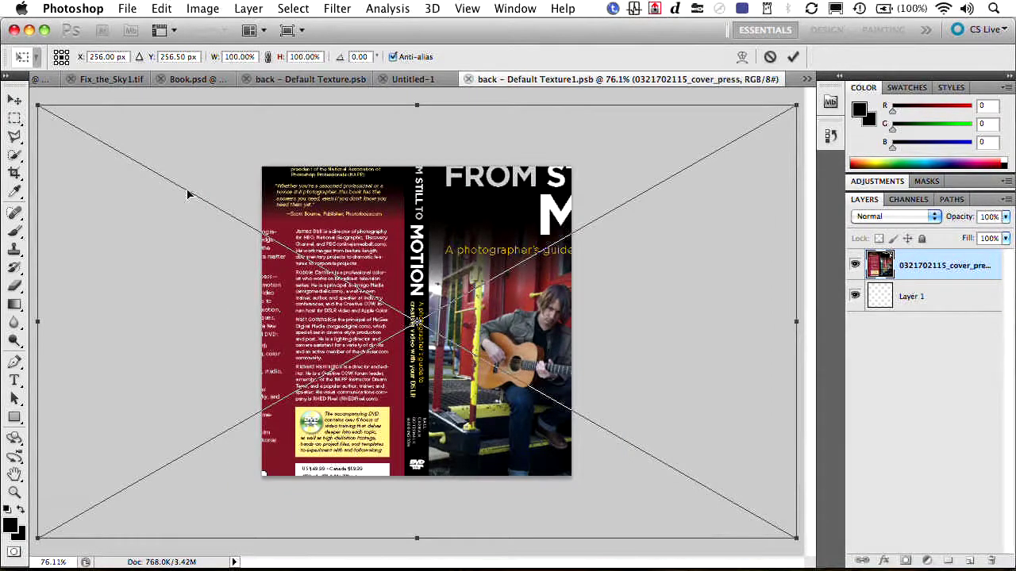
{"action": "left_click_drag", "start_coordinate": [37, 104], "coordinate": [112, 175]}
{"action": "left_click_drag", "start_coordinate": [340, 334], "coordinate": [465, 340]}
{"action": "key", "text": "super+minus"}
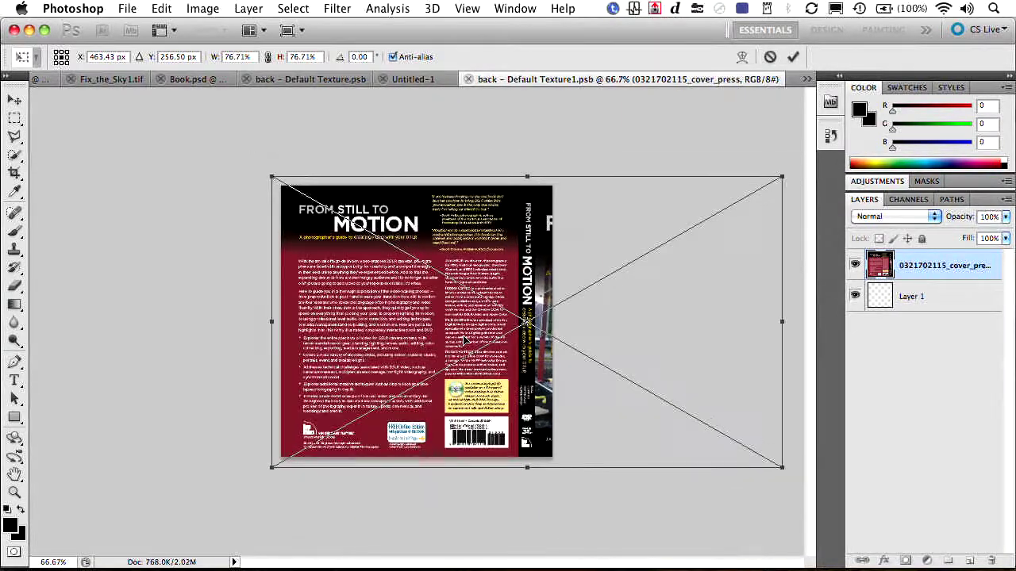
{"action": "left_click_drag", "start_coordinate": [784, 319], "coordinate": [855, 333]}
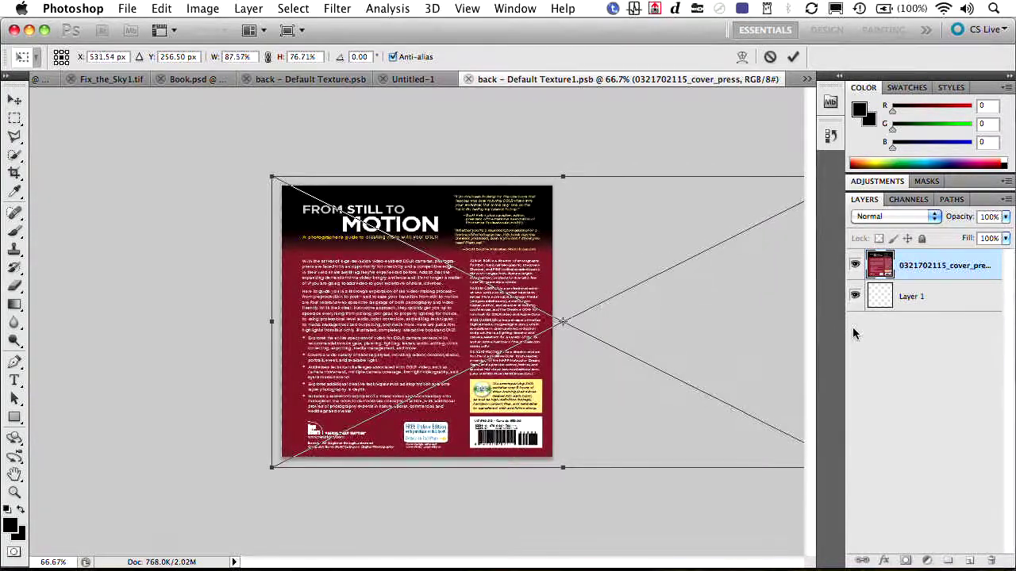
{"action": "key", "text": "Return"}
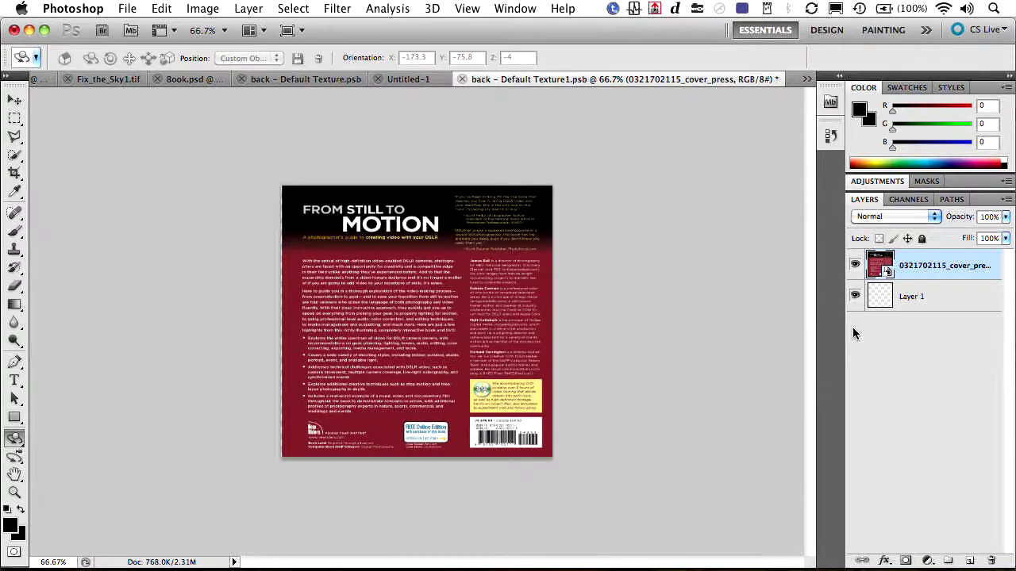
Step: Save the back texture and rotate the book to a spine view
{"action": "key", "text": "v"}
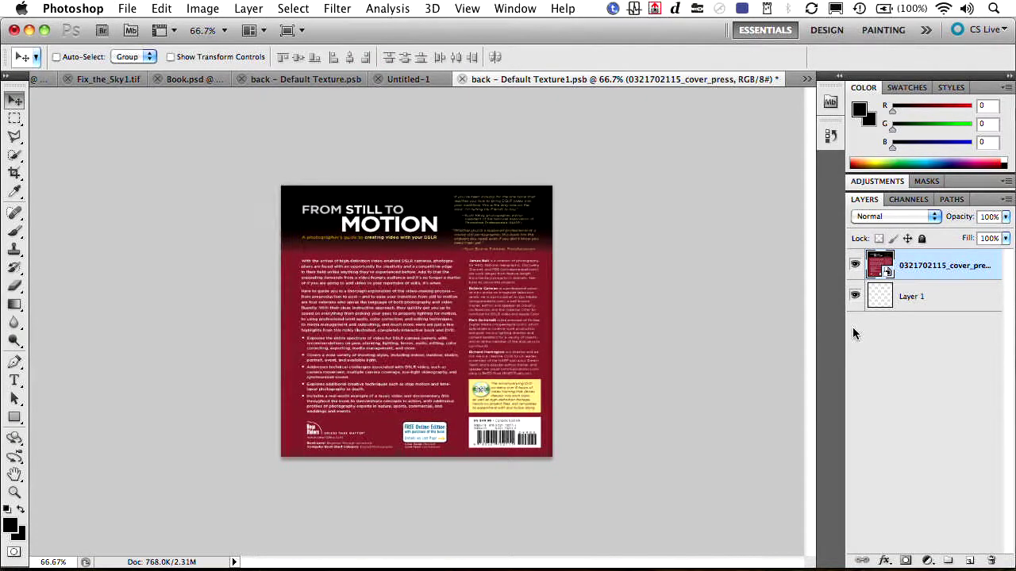
{"action": "key", "text": "super+w"}
{"action": "key", "text": "Return"}
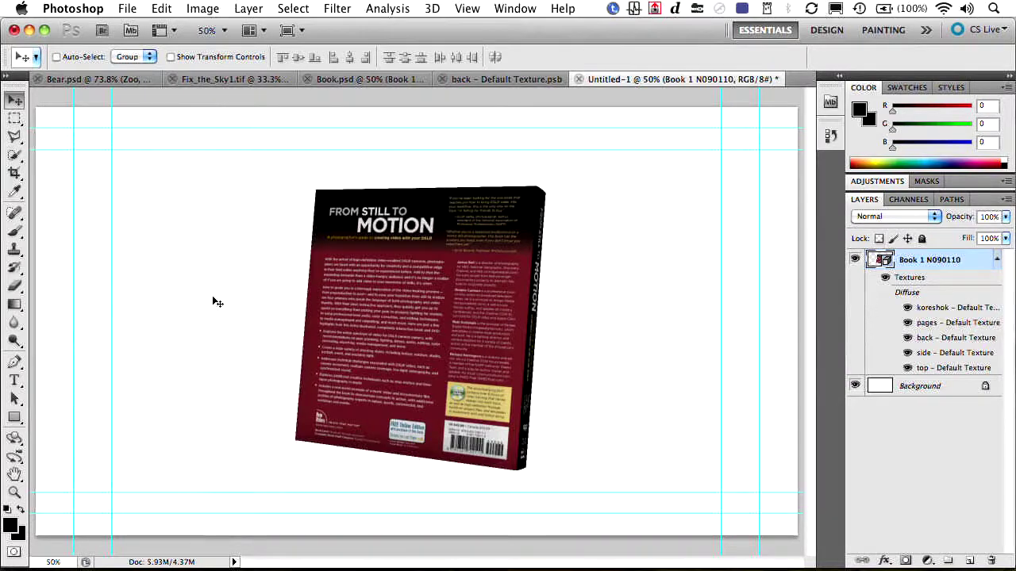
{"action": "left_click", "coordinate": [19, 441]}
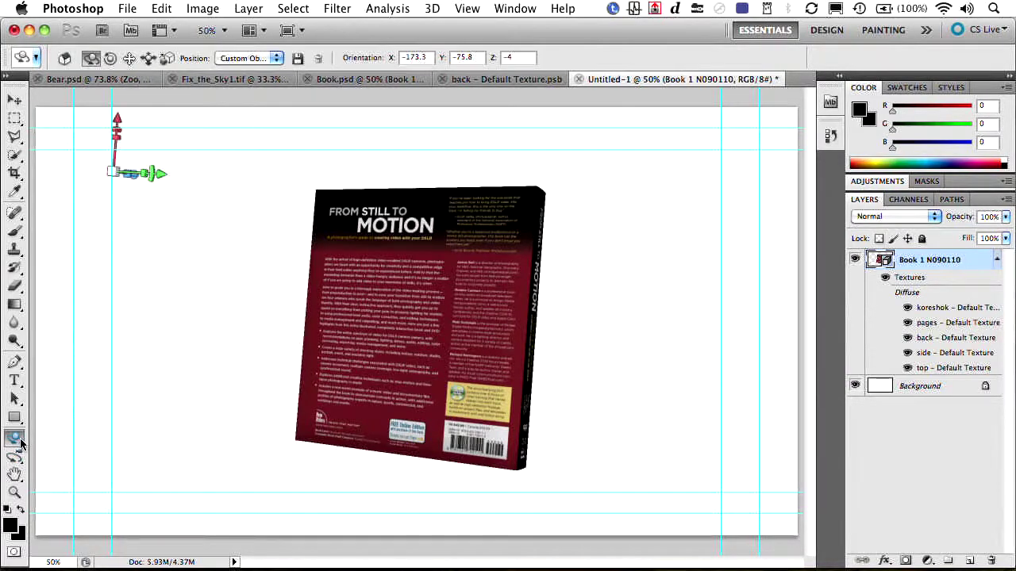
{"action": "left_click_drag", "start_coordinate": [358, 398], "coordinate": [221, 334]}
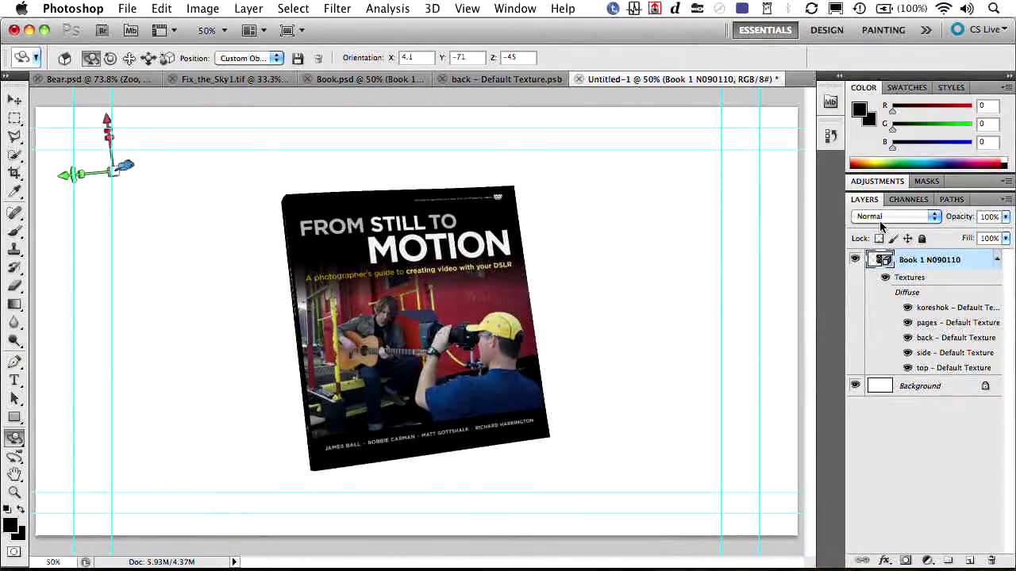
Step: Switch to the 3D workspace and raise the infinite light intensity to 1.86
{"action": "left_click", "coordinate": [502, 8]}
{"action": "mouse_move", "coordinate": [533, 43]}
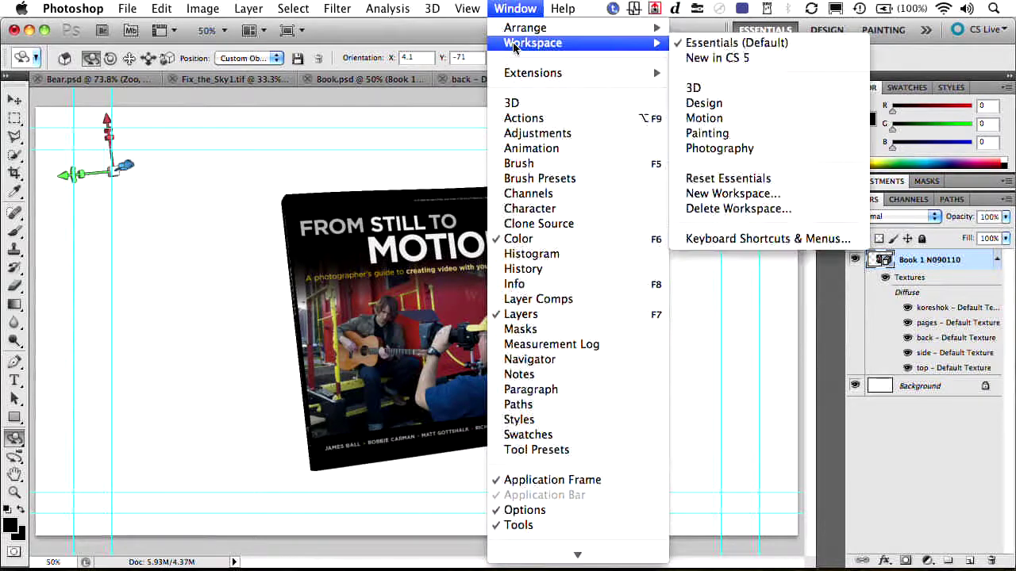
{"action": "left_click", "coordinate": [694, 87]}
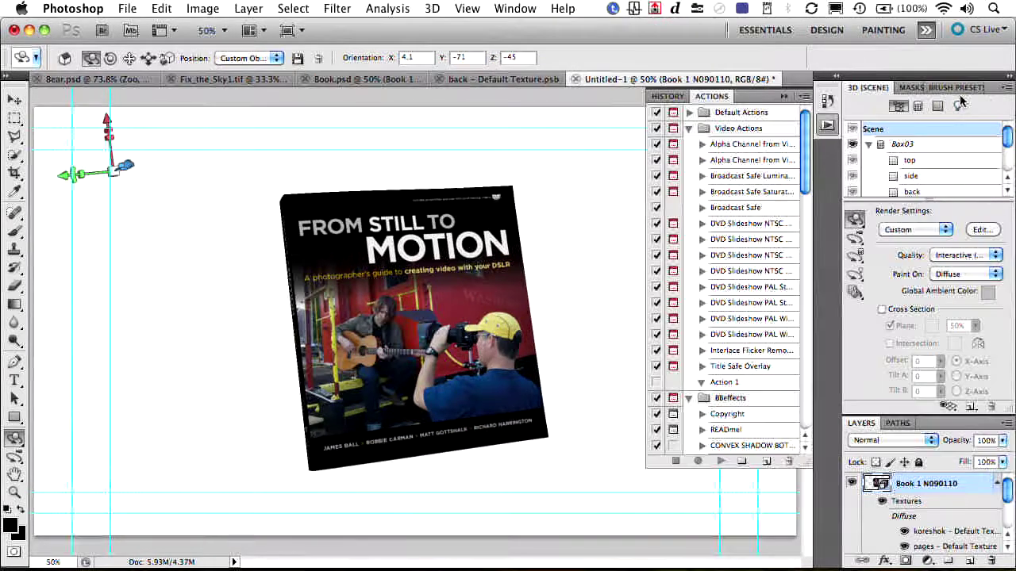
{"action": "left_click", "coordinate": [960, 105]}
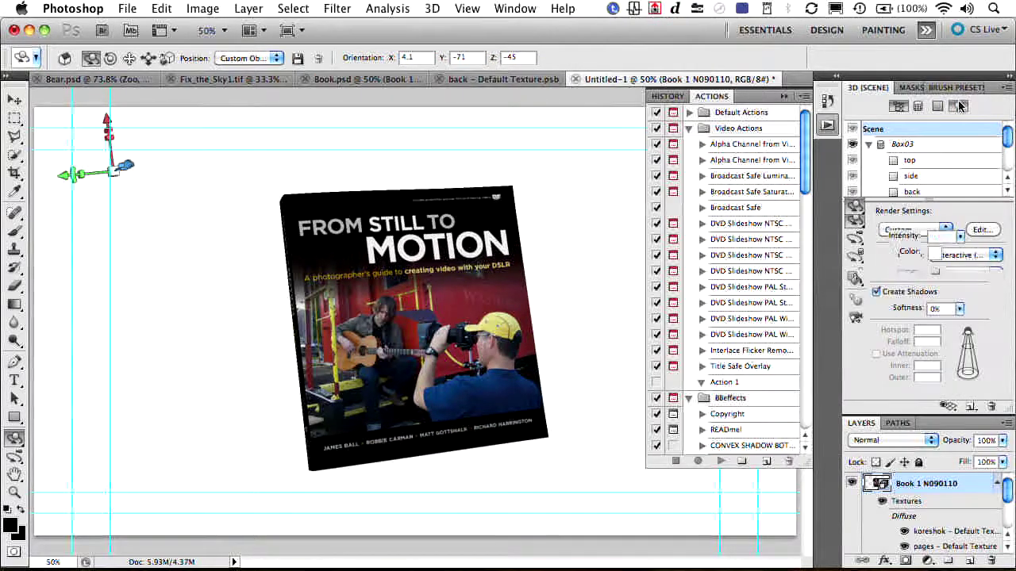
{"action": "left_click", "coordinate": [960, 237]}
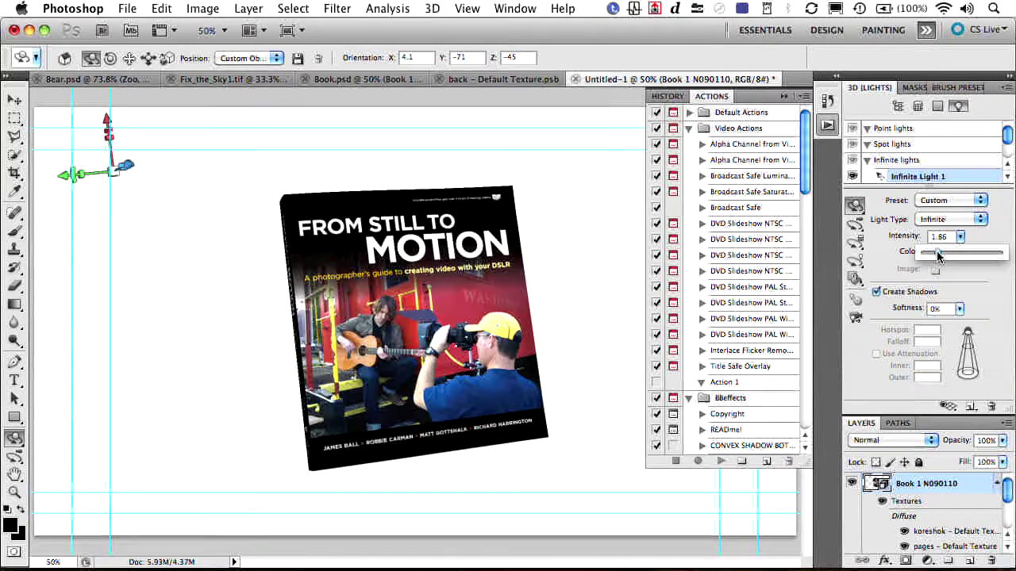
Step: Save the document as Book_Cover.psd and switch over to After Effects
{"action": "key", "text": "super+s"}
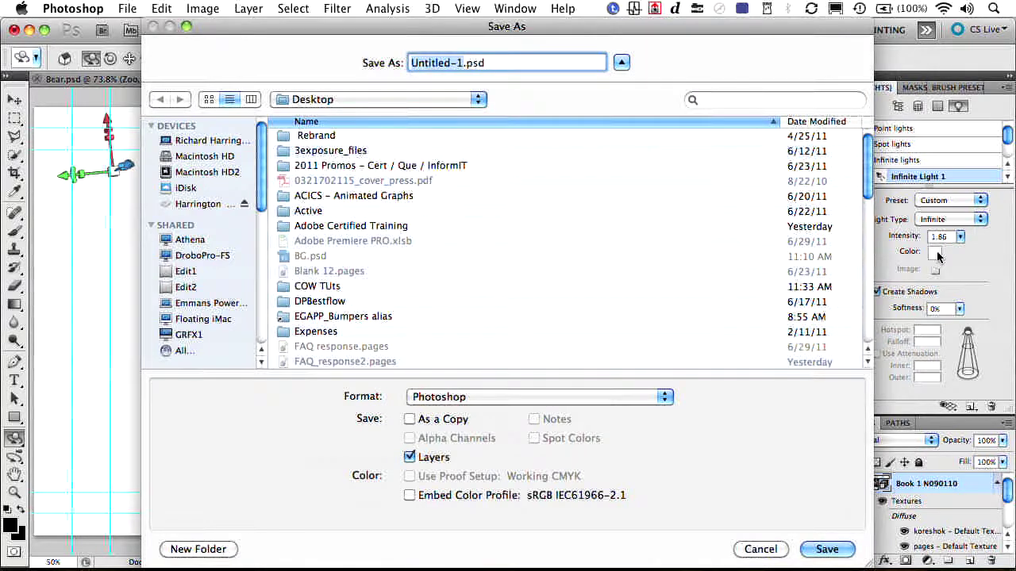
{"action": "type", "text": "Book_"}
{"action": "type", "text": "Cover"}
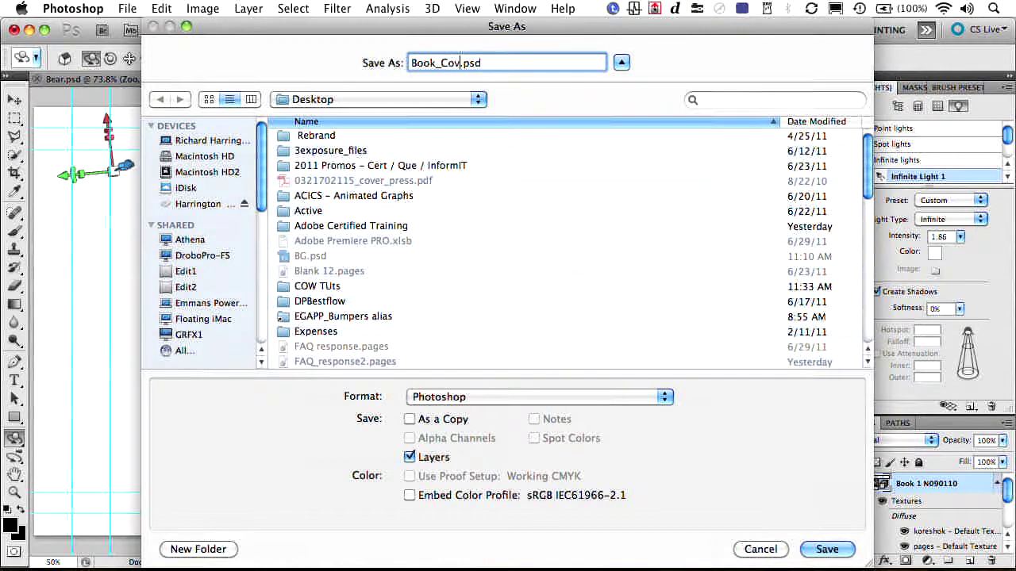
{"action": "key", "text": "Return"}
{"action": "key", "text": "Return"}
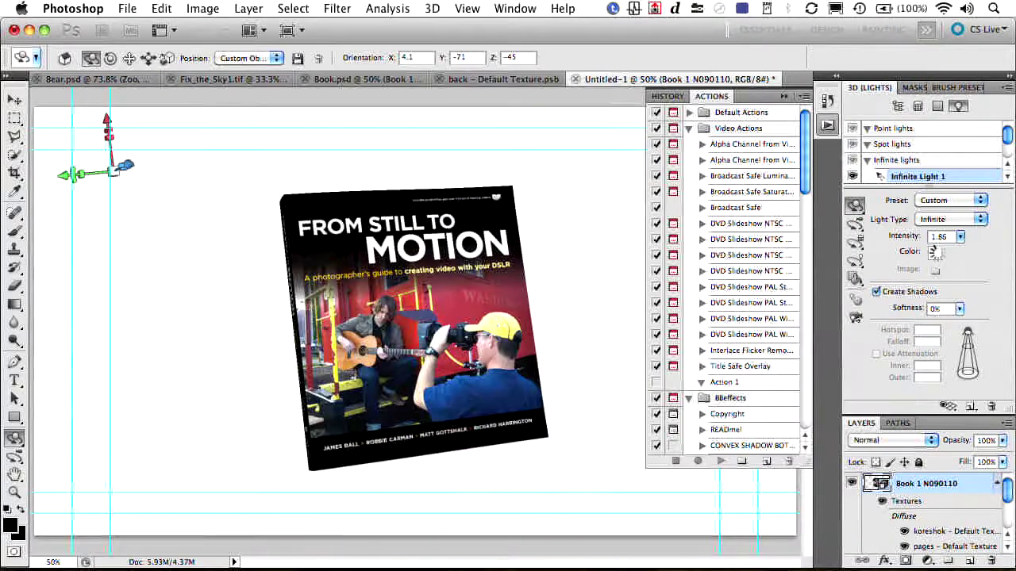
{"action": "key", "text": "super+Tab"}
{"action": "key", "text": "super+Tab"}
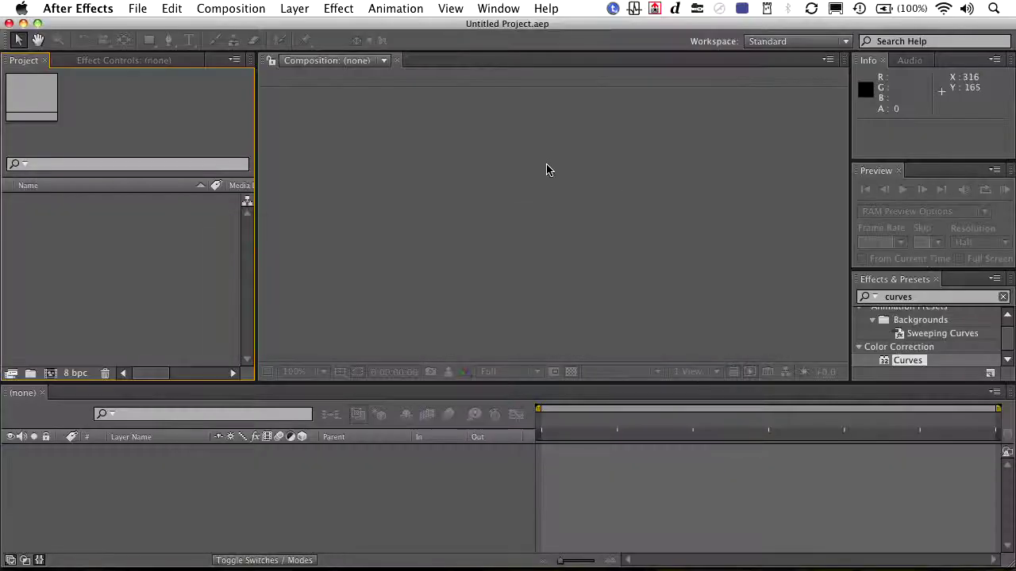
Step: Import Book_Cover.psd into After Effects as a composition
{"action": "double_click", "coordinate": [111, 280]}
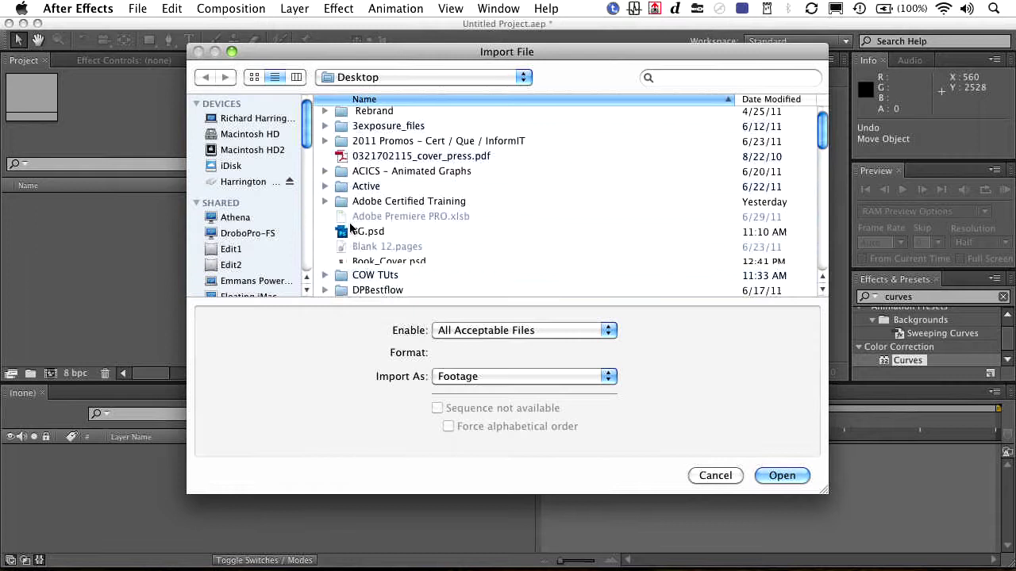
{"action": "scroll", "coordinate": [350, 228], "scroll_direction": "down", "scroll_amount": 1}
{"action": "left_click", "coordinate": [355, 241]}
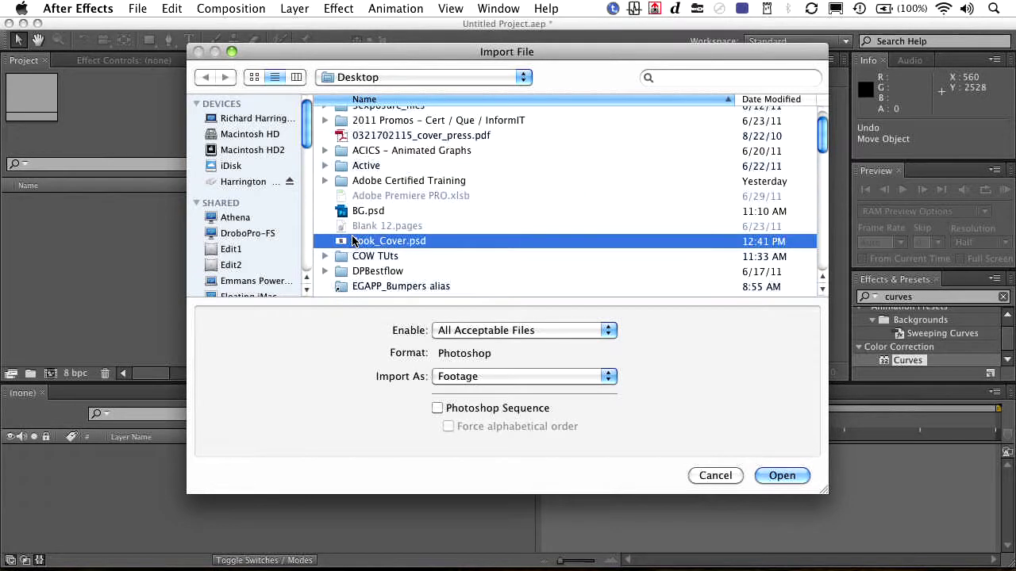
{"action": "left_click", "coordinate": [528, 381]}
{"action": "left_click", "coordinate": [527, 390]}
{"action": "key", "text": "Return"}
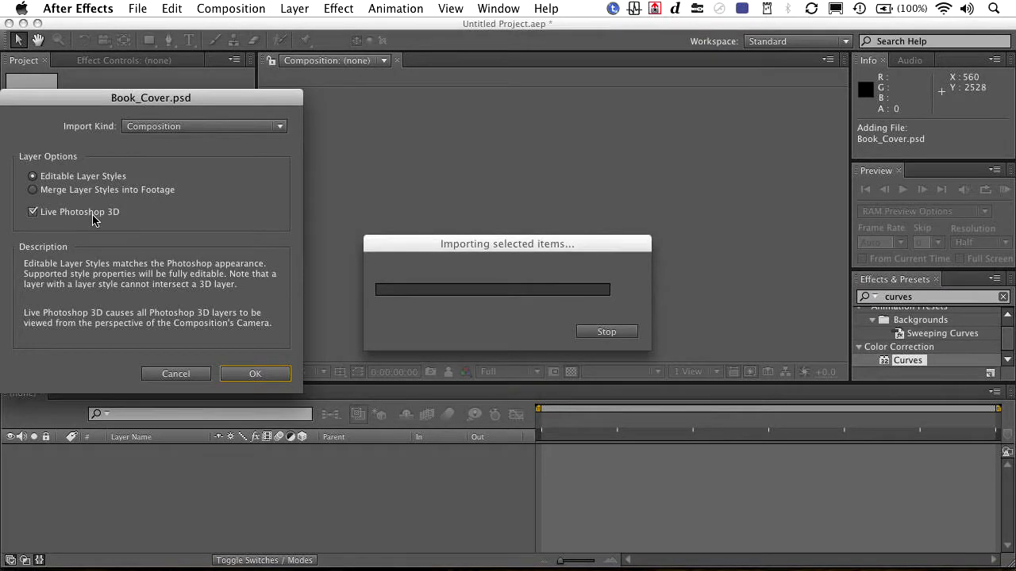
{"action": "left_click", "coordinate": [257, 375]}
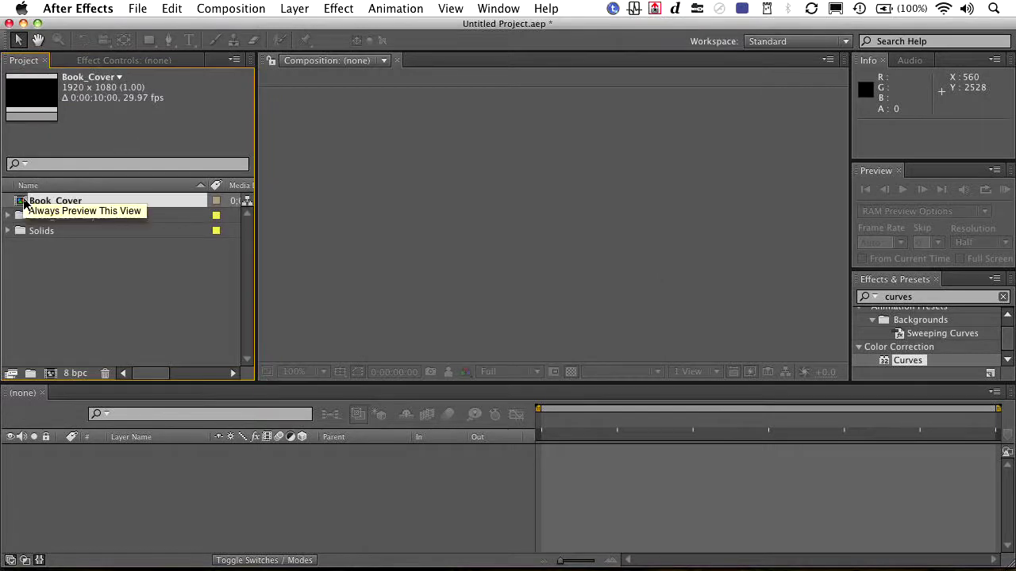
Step: Open the Book_Cover comp at 24 frames and select the book controller layer
{"action": "double_click", "coordinate": [23, 201]}
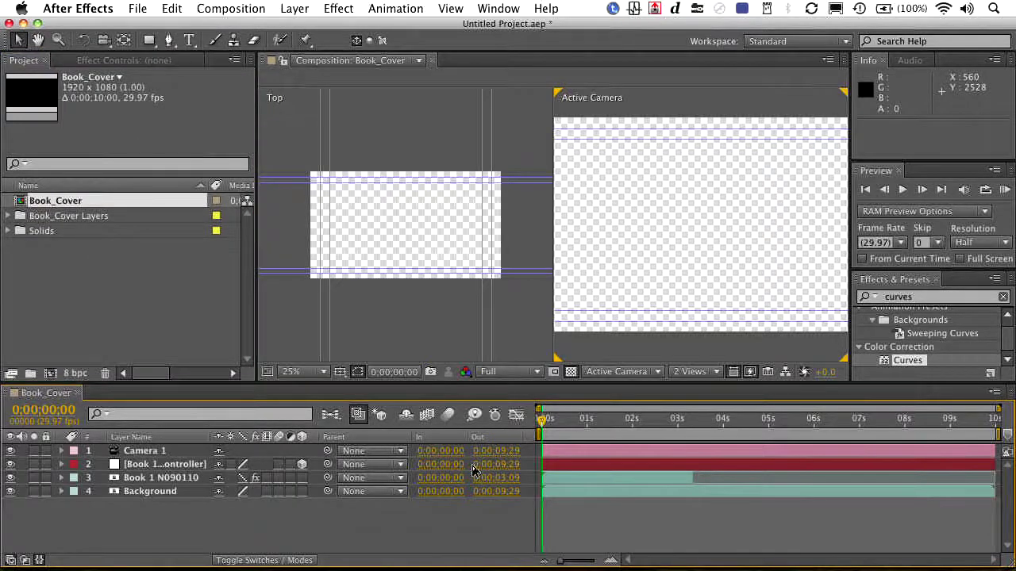
{"action": "left_click", "coordinate": [577, 435]}
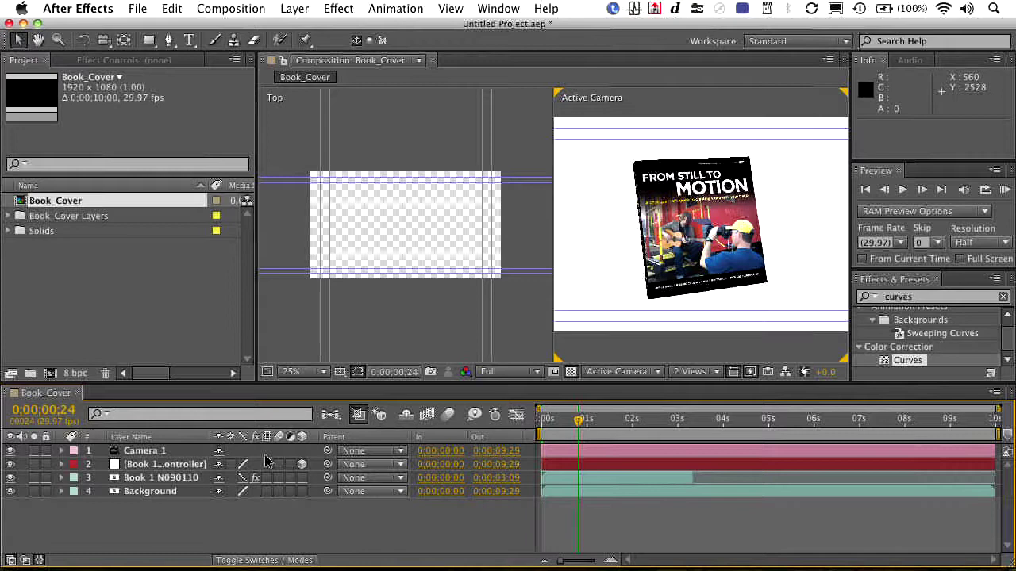
{"action": "left_click", "coordinate": [151, 491]}
{"action": "left_click", "coordinate": [141, 466]}
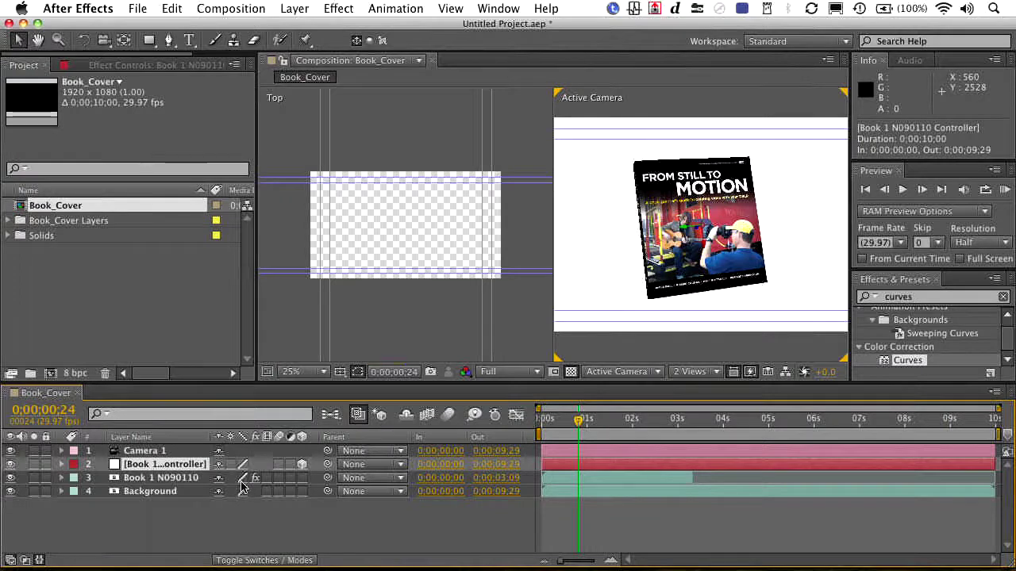
Step: Start a new ambient light layer with its colour set to white
{"action": "left_click", "coordinate": [290, 7]}
{"action": "mouse_move", "coordinate": [292, 27]}
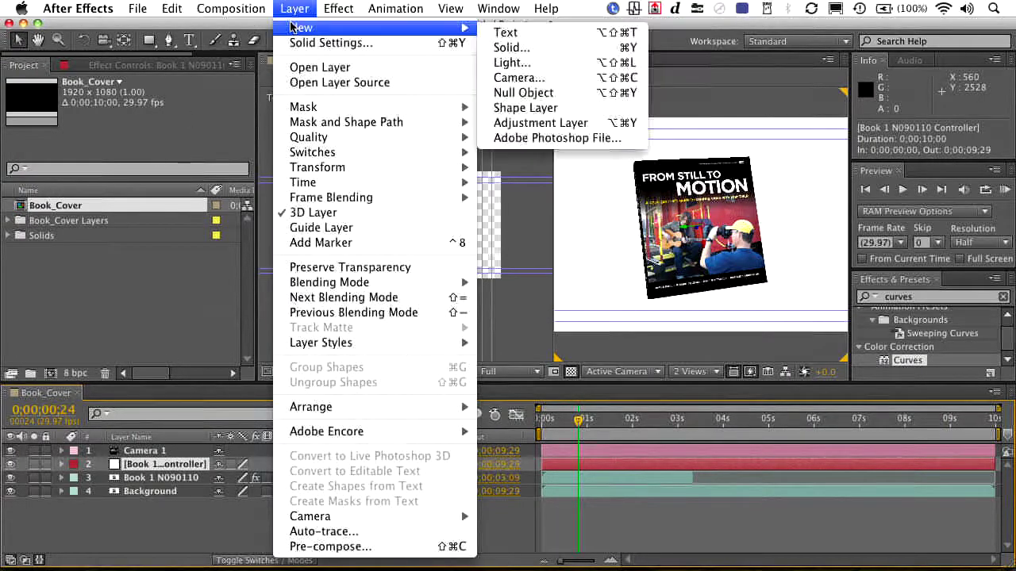
{"action": "left_click", "coordinate": [511, 63]}
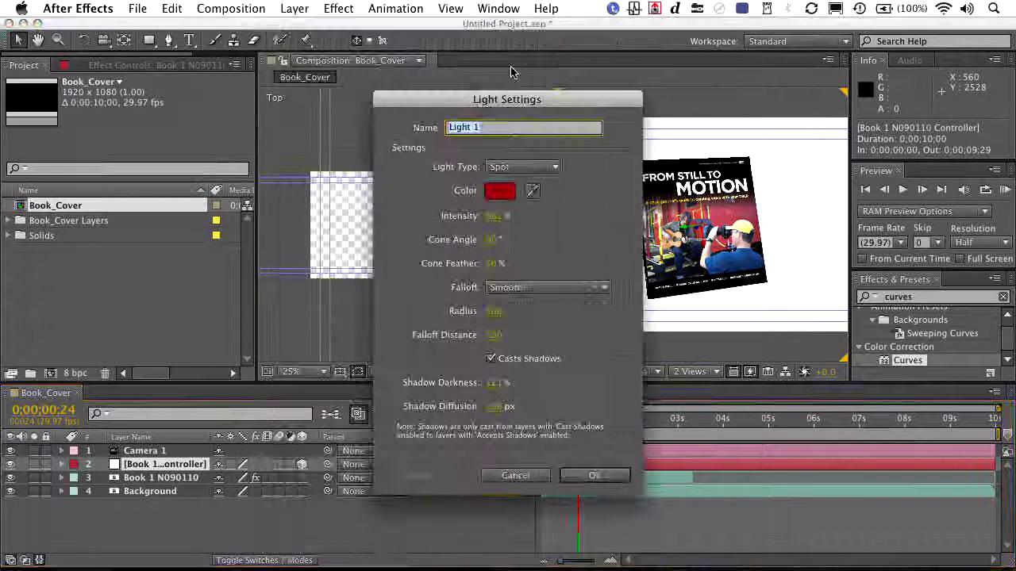
{"action": "left_click", "coordinate": [516, 167]}
{"action": "left_click", "coordinate": [512, 227]}
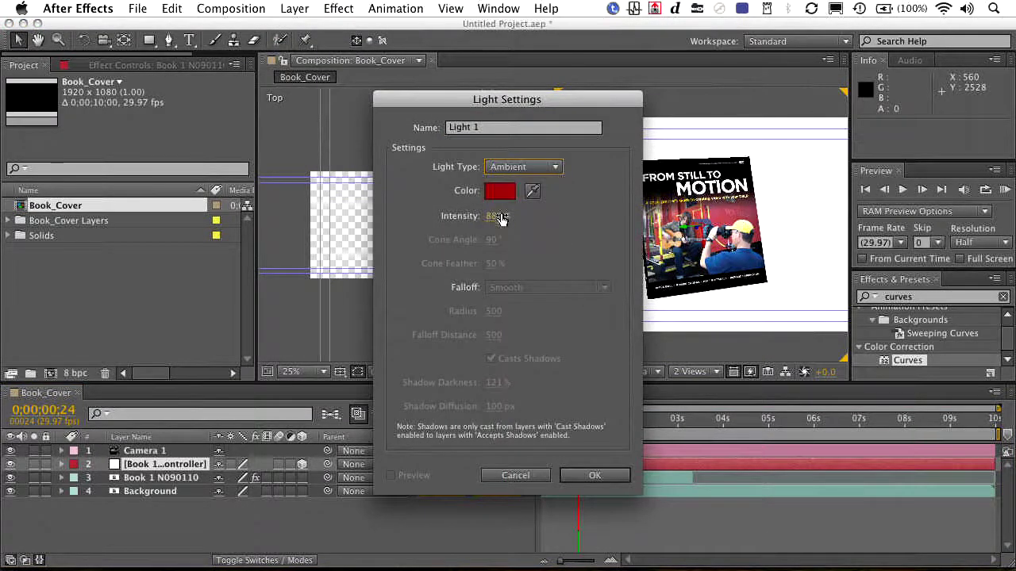
{"action": "left_click", "coordinate": [500, 191]}
{"action": "left_click_drag", "start_coordinate": [122, 166], "coordinate": [3, 109]}
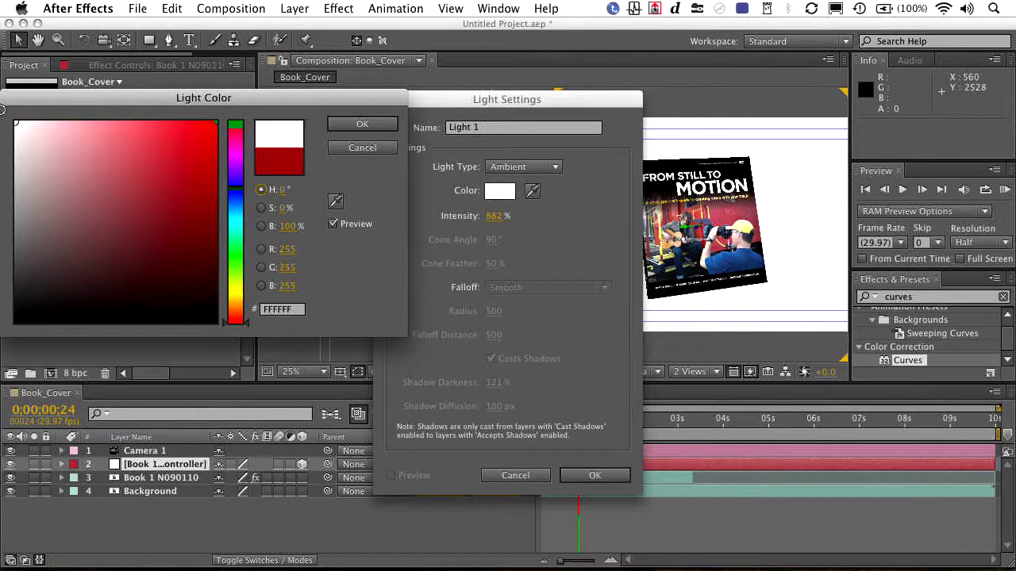
{"action": "key", "text": "Return"}
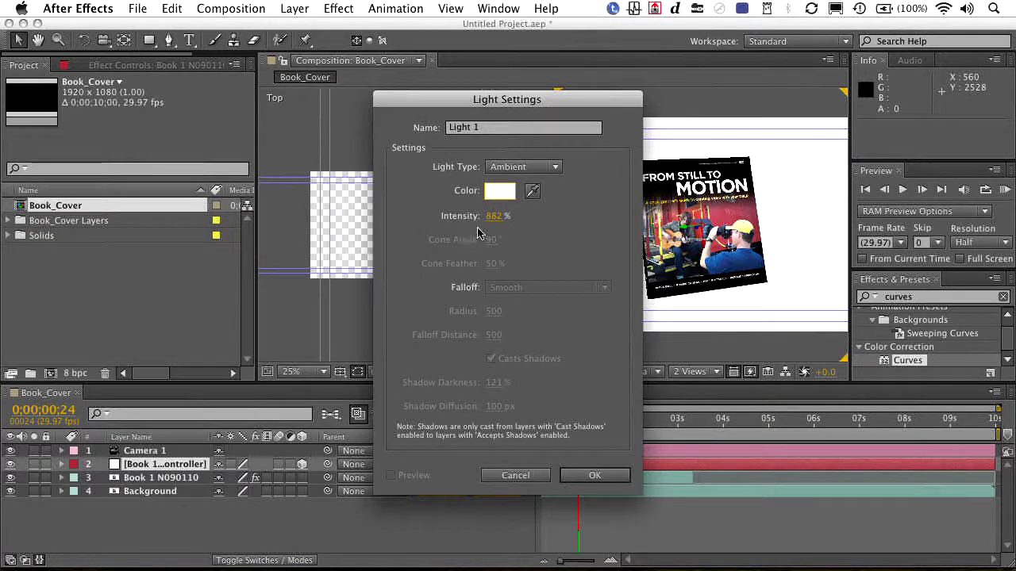
Step: Edit the intensity to create Light 1, then toggle Background's 3D switch on and off
{"action": "left_click", "coordinate": [494, 222]}
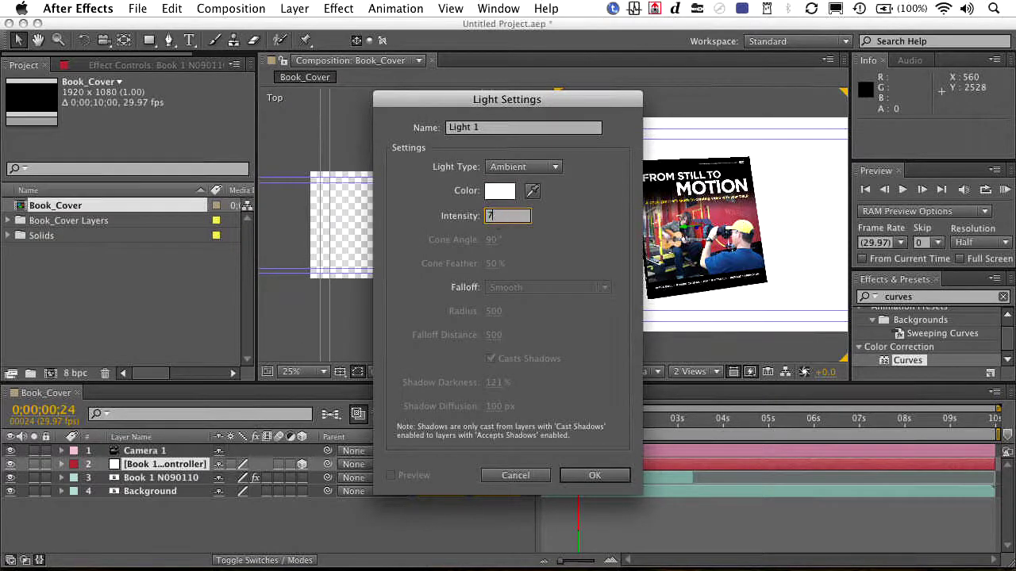
{"action": "key", "text": "Return"}
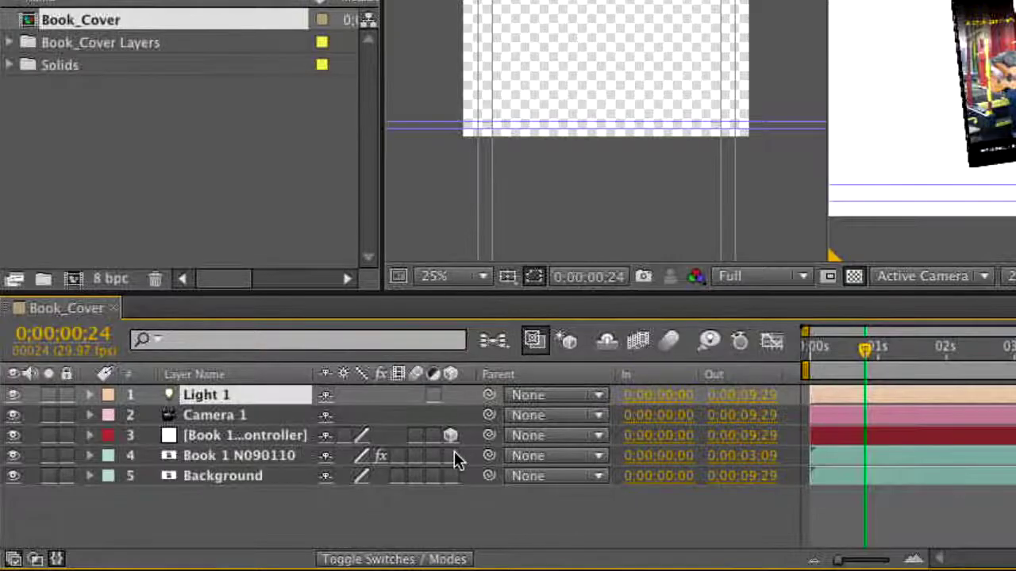
{"action": "left_click", "coordinate": [451, 475]}
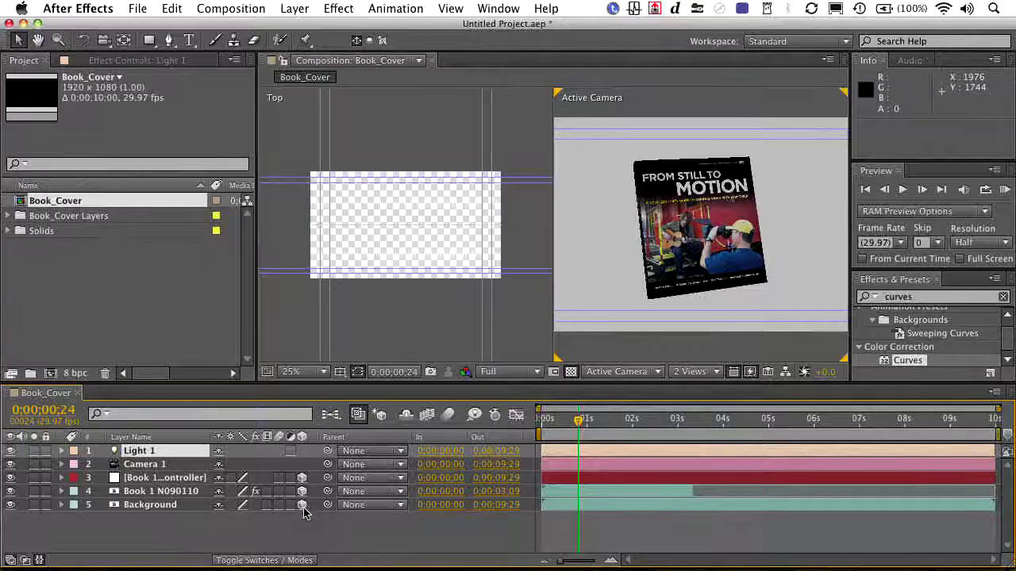
{"action": "left_click", "coordinate": [451, 475]}
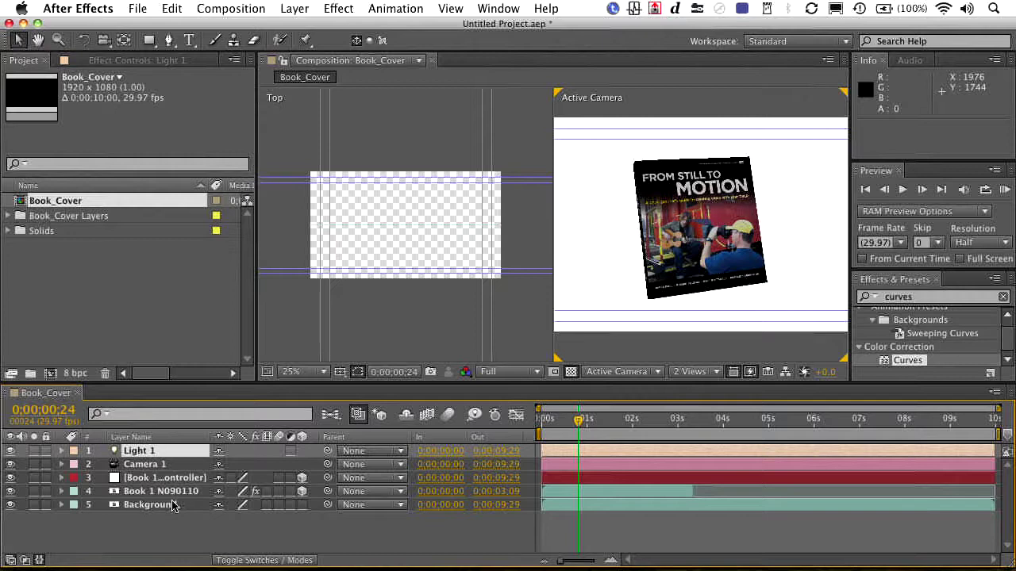
Step: In the book layer's Material Options, lower Ambient to 86% and raise Shininess
{"action": "left_click", "coordinate": [62, 491]}
{"action": "left_click", "coordinate": [74, 533]}
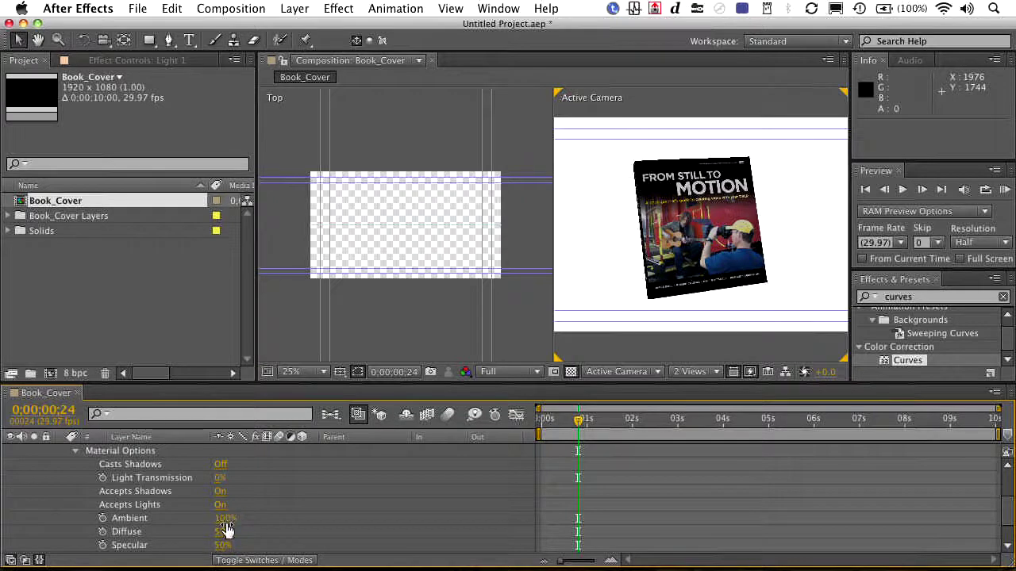
{"action": "left_click_drag", "start_coordinate": [226, 522], "coordinate": [263, 561]}
{"action": "scroll", "coordinate": [279, 542], "scroll_direction": "down", "scroll_amount": 2}
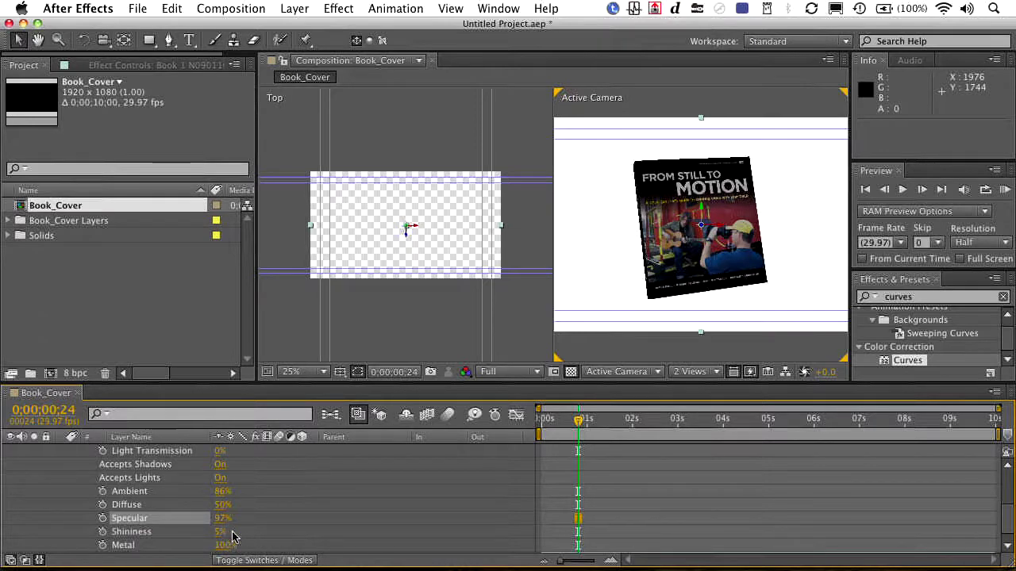
{"action": "left_click_drag", "start_coordinate": [221, 532], "coordinate": [273, 548]}
{"action": "scroll", "coordinate": [269, 546], "scroll_direction": "up", "scroll_amount": 5}
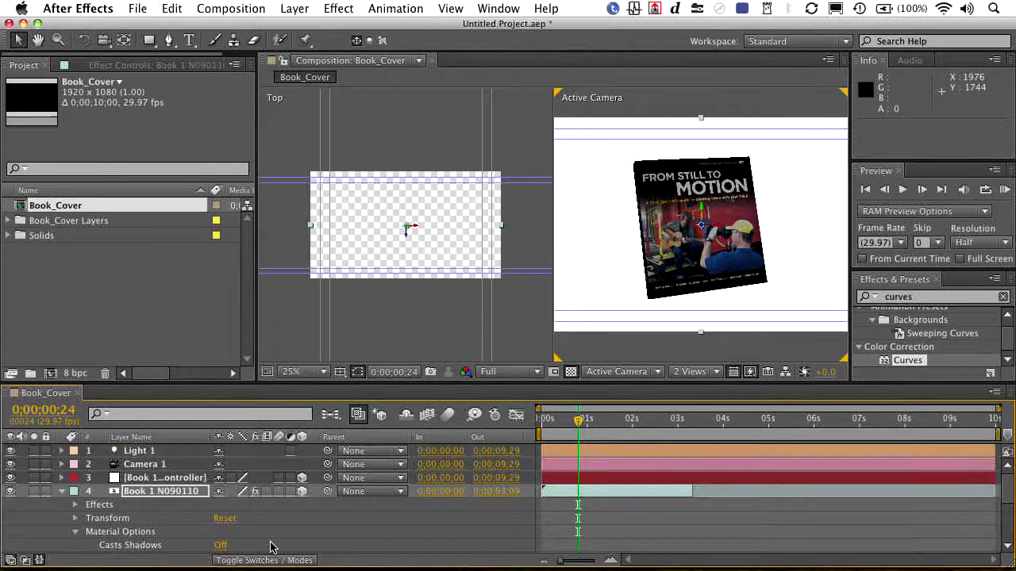
Step: Scrub the Book 1 Controller's Orientation to swing the book round, then return to Photoshop
{"action": "left_click", "coordinate": [159, 478]}
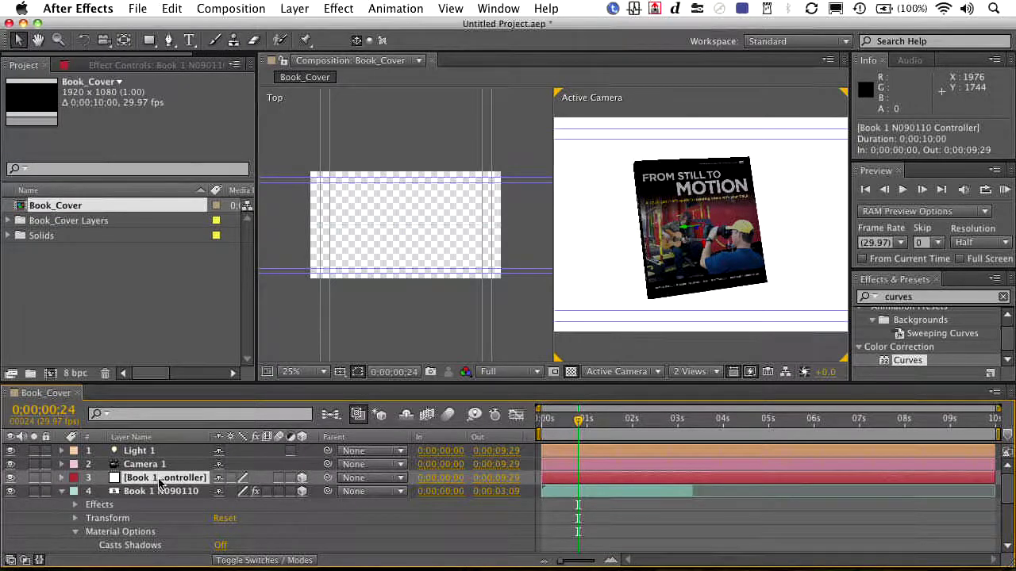
{"action": "key", "text": "r"}
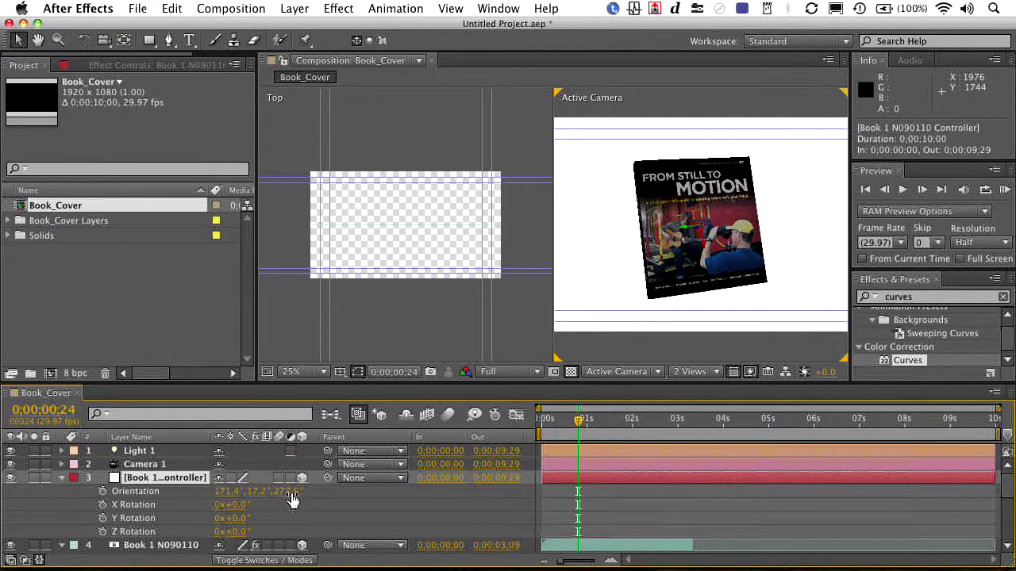
{"action": "left_click_drag", "start_coordinate": [292, 498], "coordinate": [206, 492]}
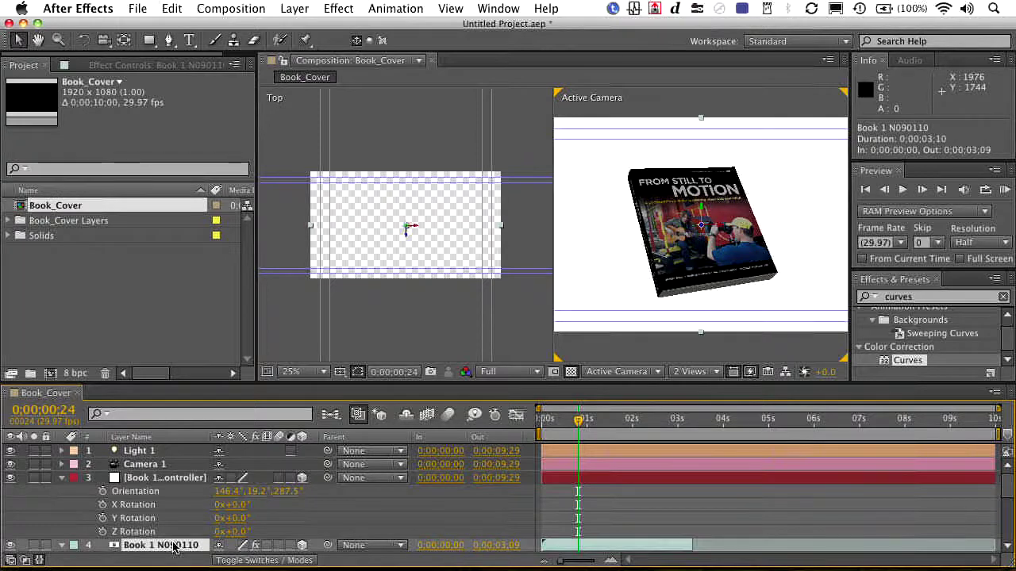
{"action": "key", "text": "super+Tab"}
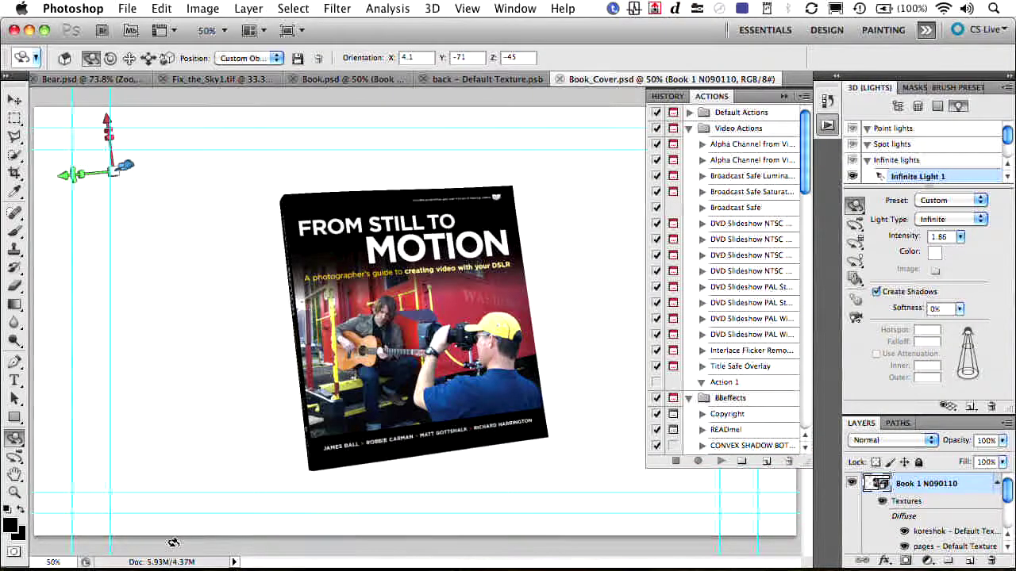